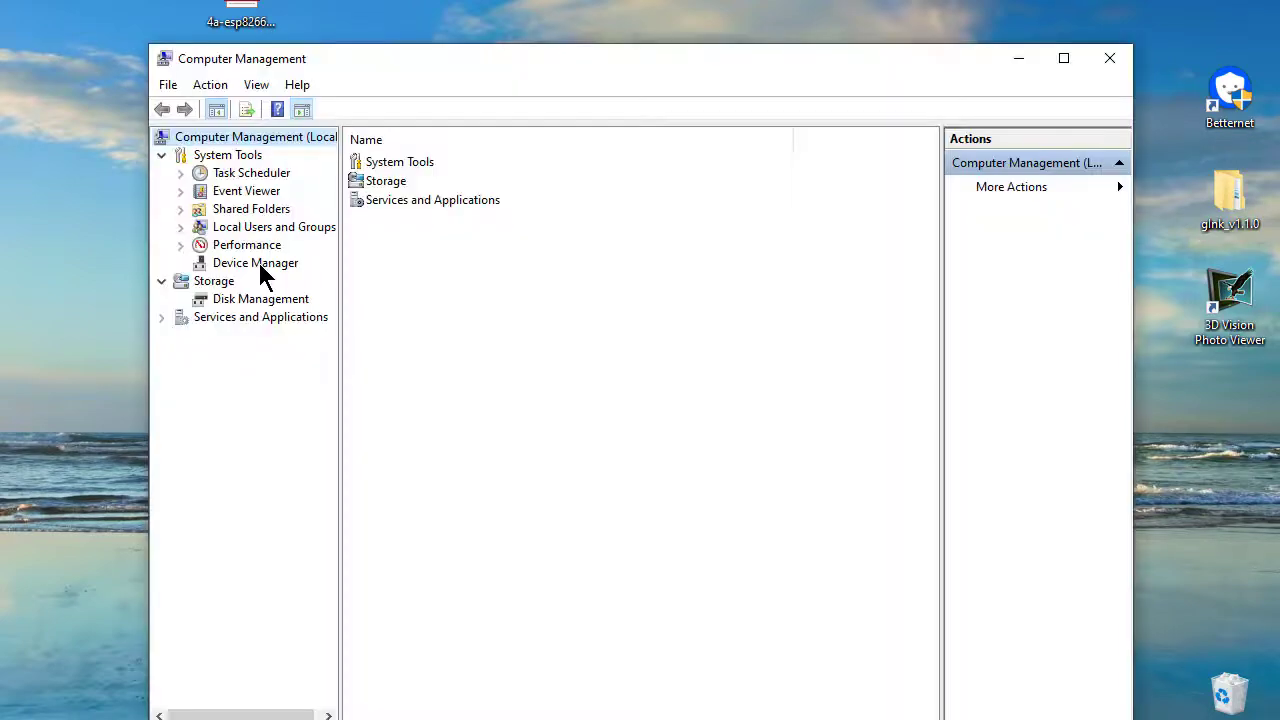
Reveal the CP2102 USB to UART Bridge Controller under Other devices and bring up its context menu.
{"action": "left_click", "coordinate": [256, 263]}
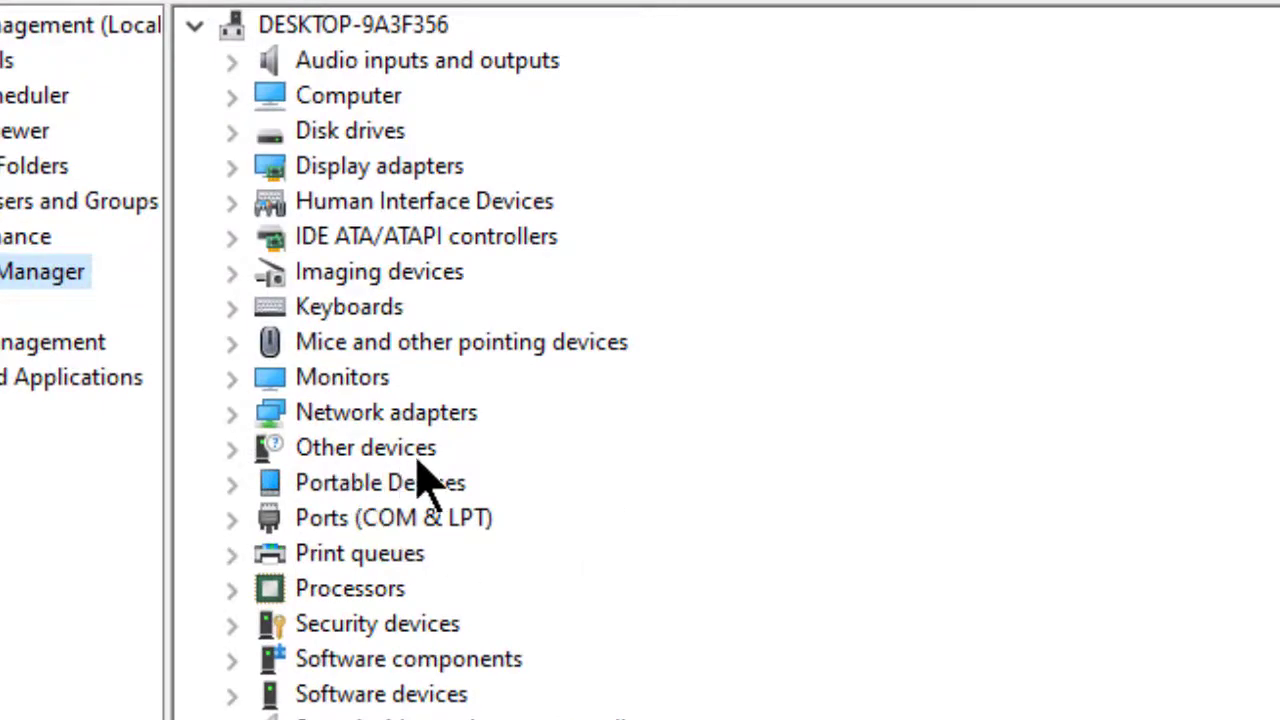
{"action": "left_click", "coordinate": [233, 449]}
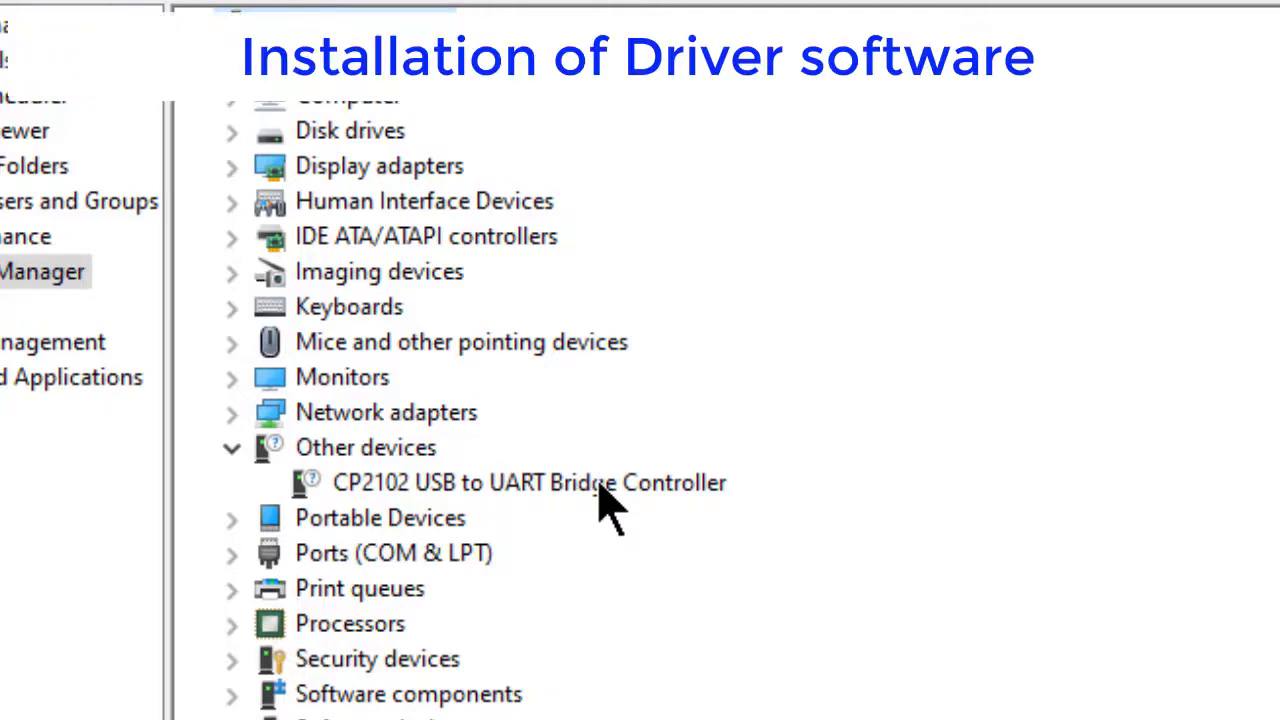
{"action": "right_click", "coordinate": [600, 490]}
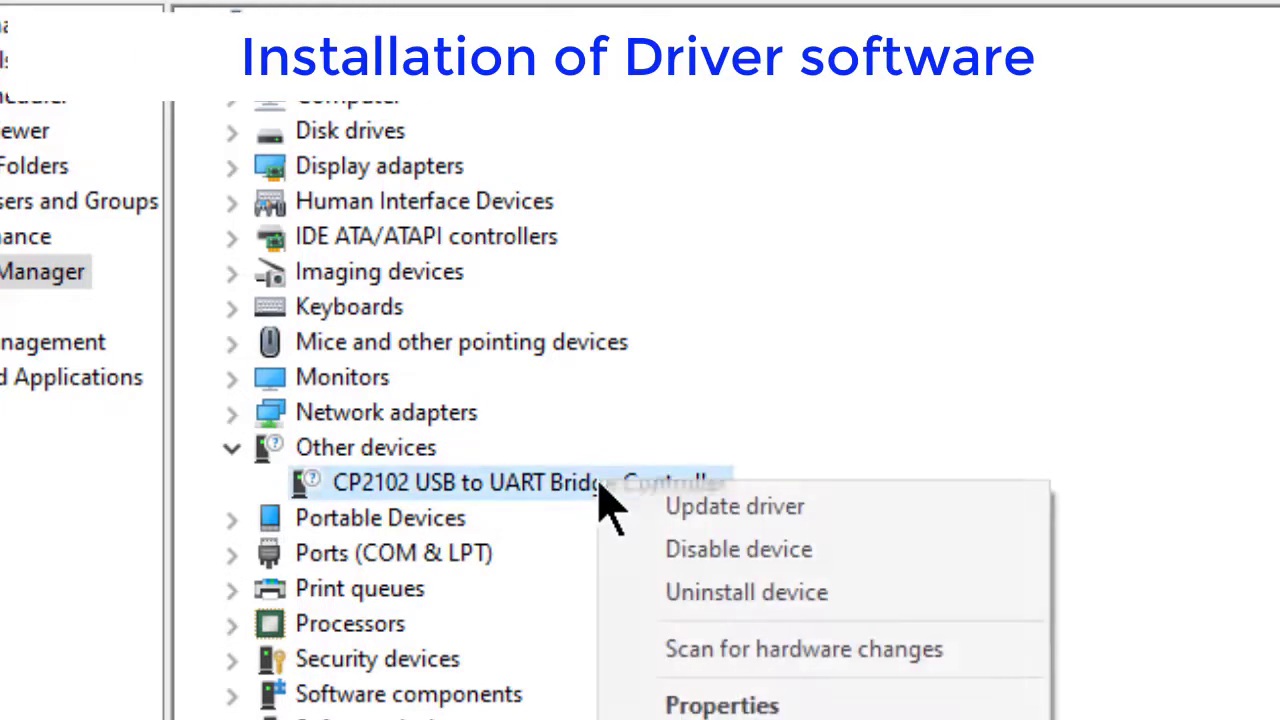
Have Windows search automatically for a CP2102 driver, then dismiss the not-found result.
{"action": "left_click", "coordinate": [741, 506]}
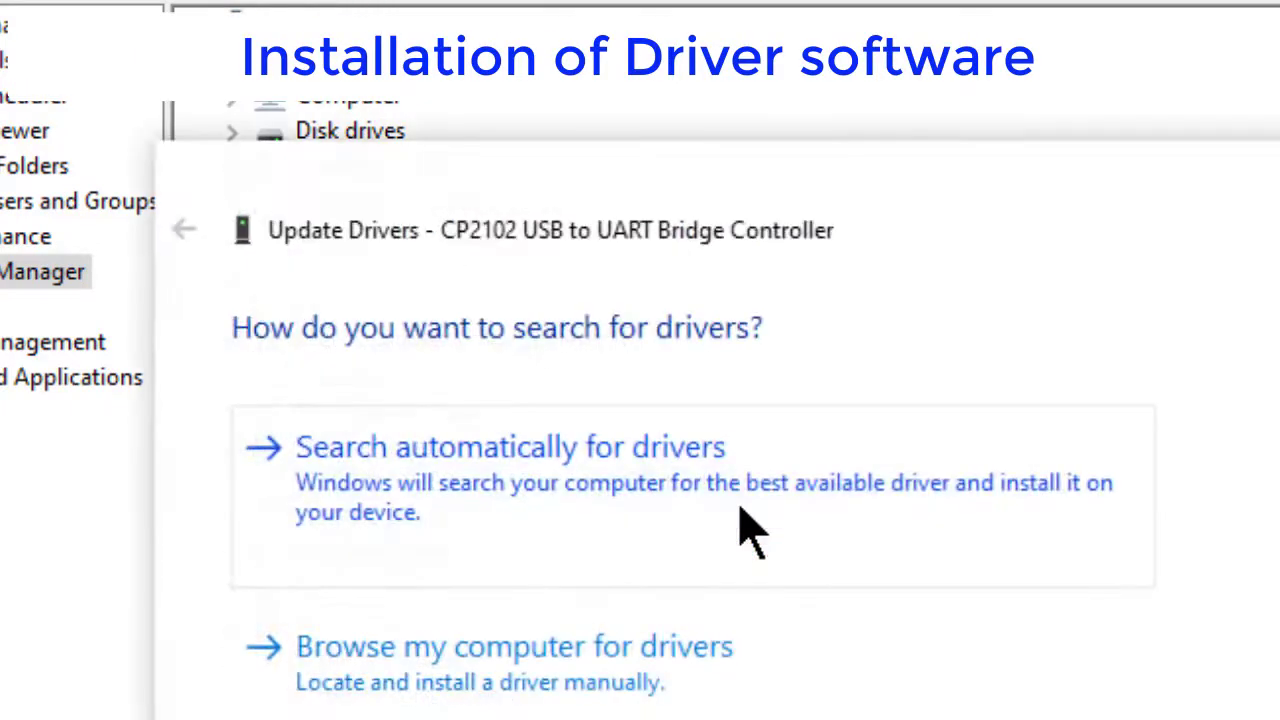
{"action": "left_click", "coordinate": [489, 464]}
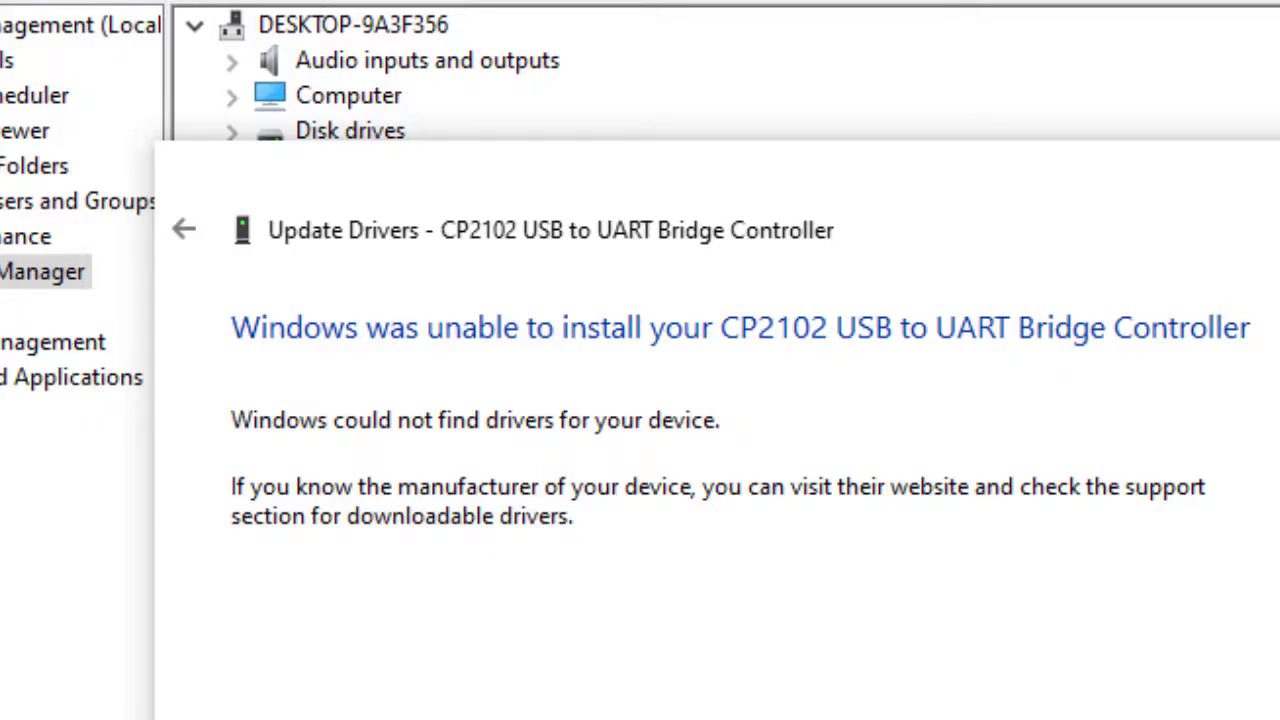
{"action": "key", "text": "Return"}
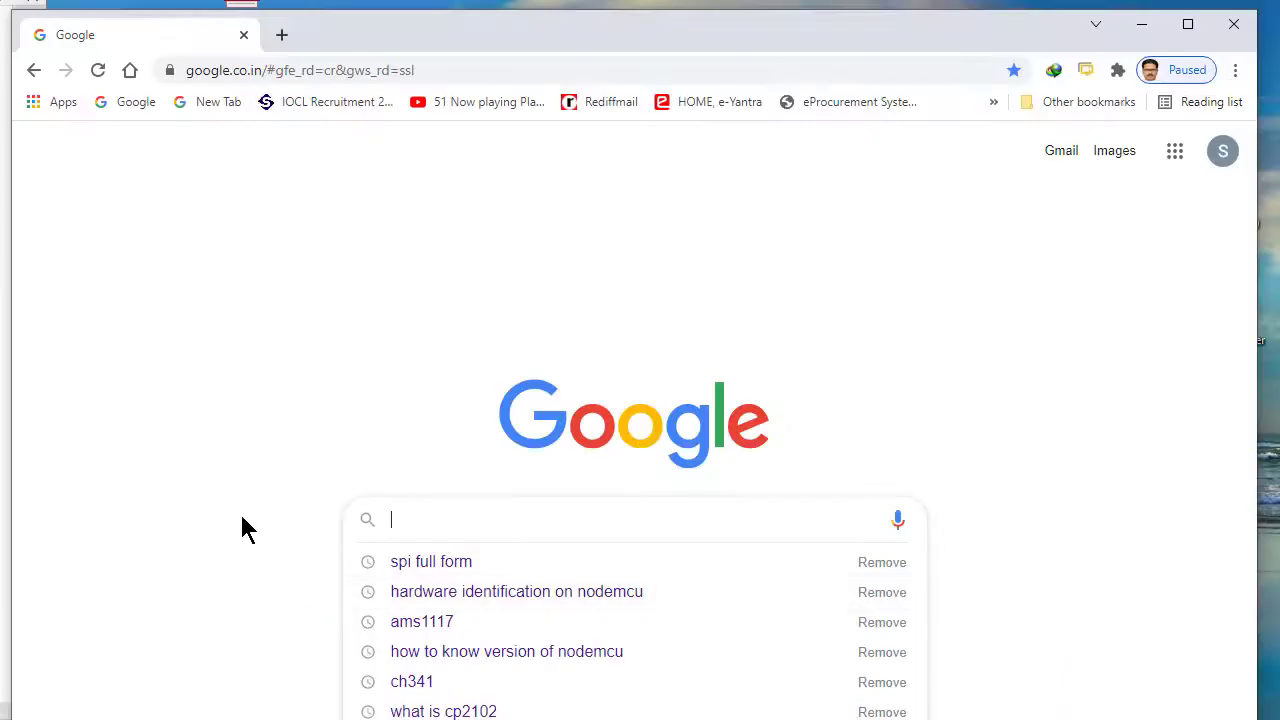
{"action": "type", "text": "CP210x Universal Windows Driver"}
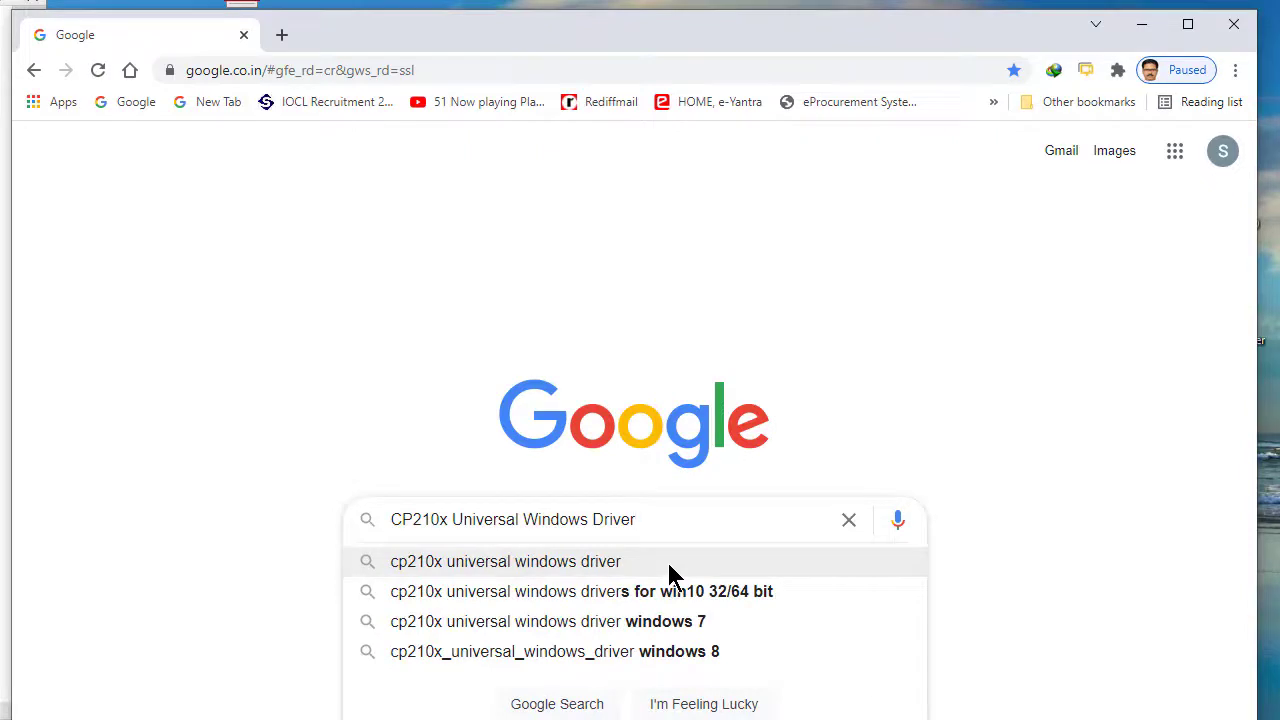
Find the Silicon Labs drivers page and download the CP210x Universal Windows Driver zip.
{"action": "key", "text": "Return"}
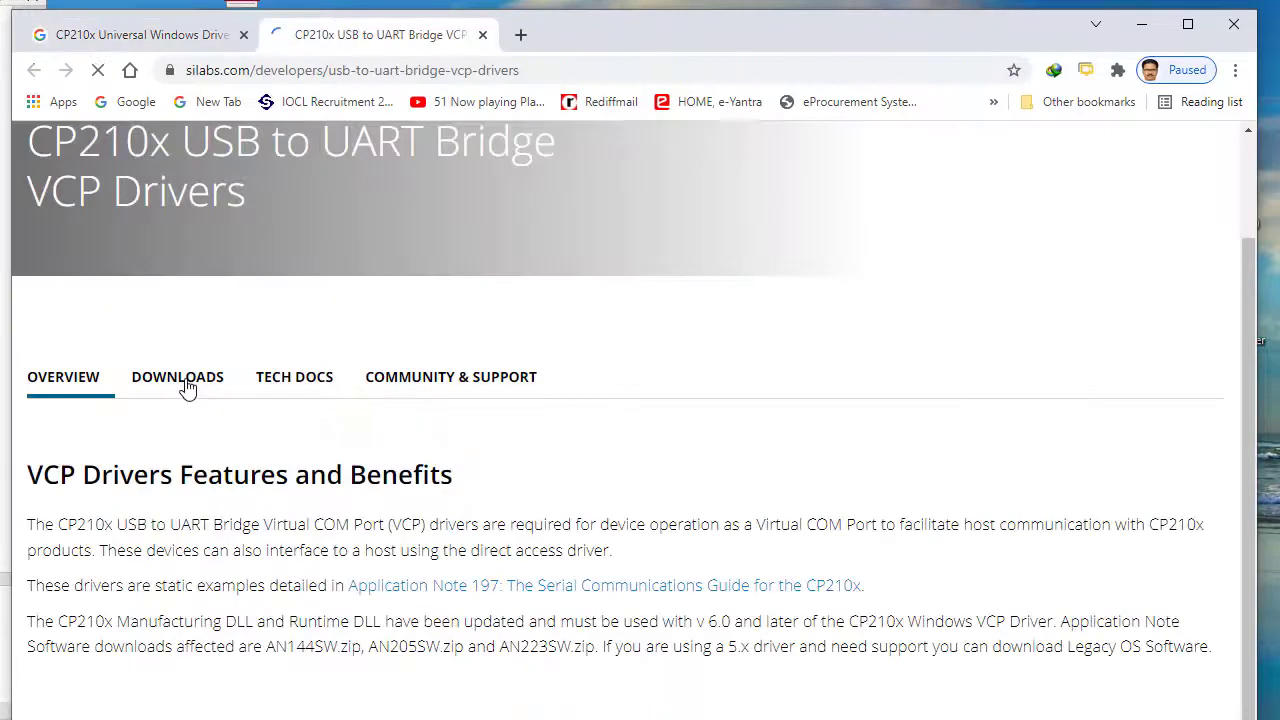
{"action": "left_click", "coordinate": [185, 387]}
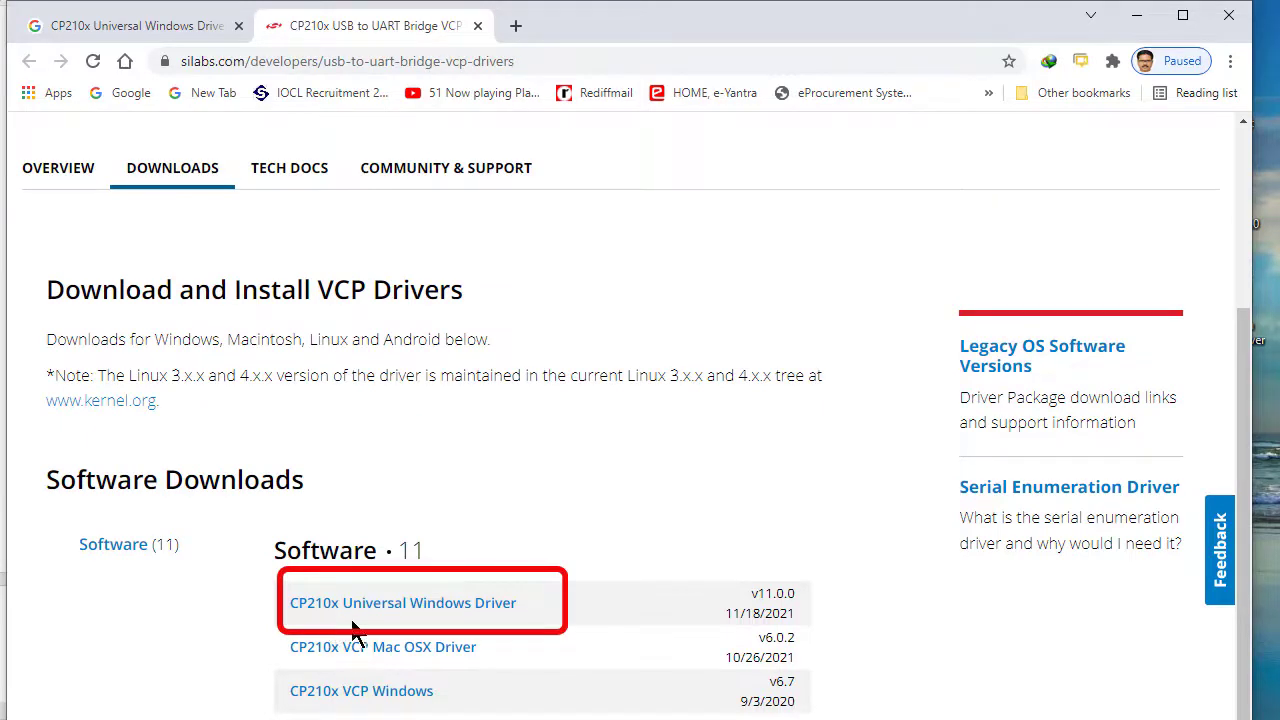
{"action": "left_click", "coordinate": [450, 612]}
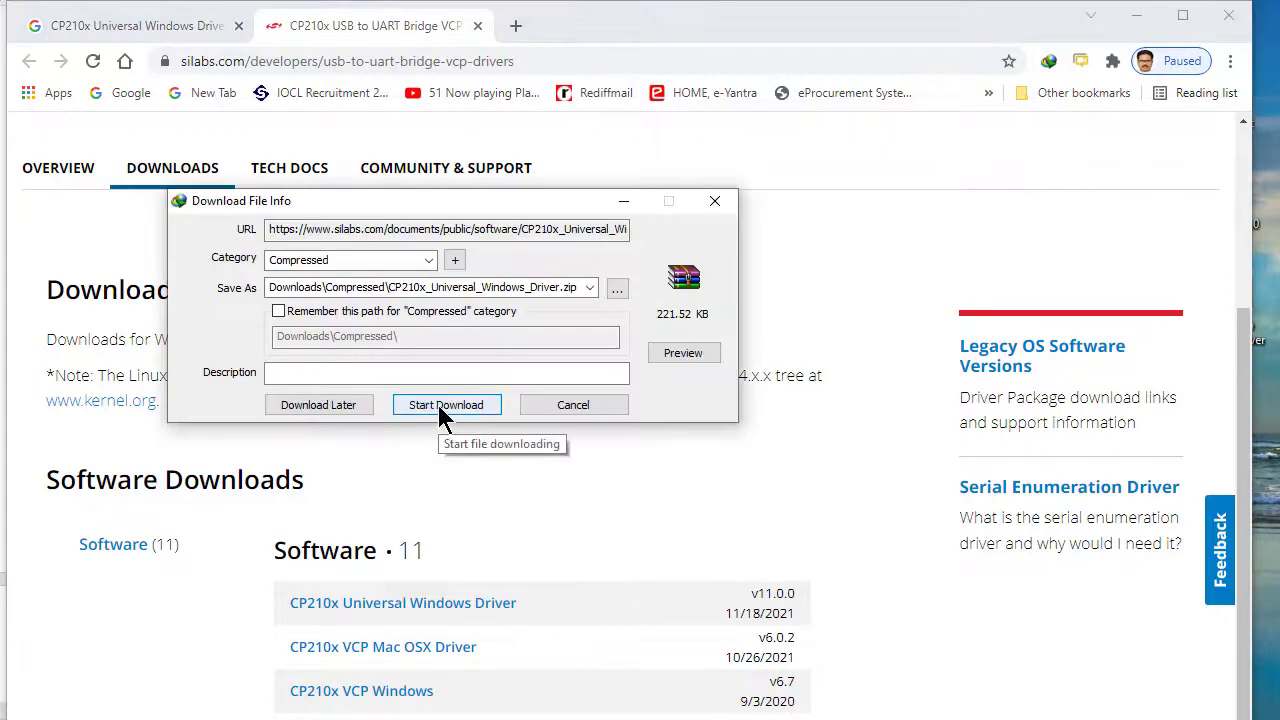
{"action": "left_click", "coordinate": [440, 406]}
{"action": "left_click", "coordinate": [510, 356]}
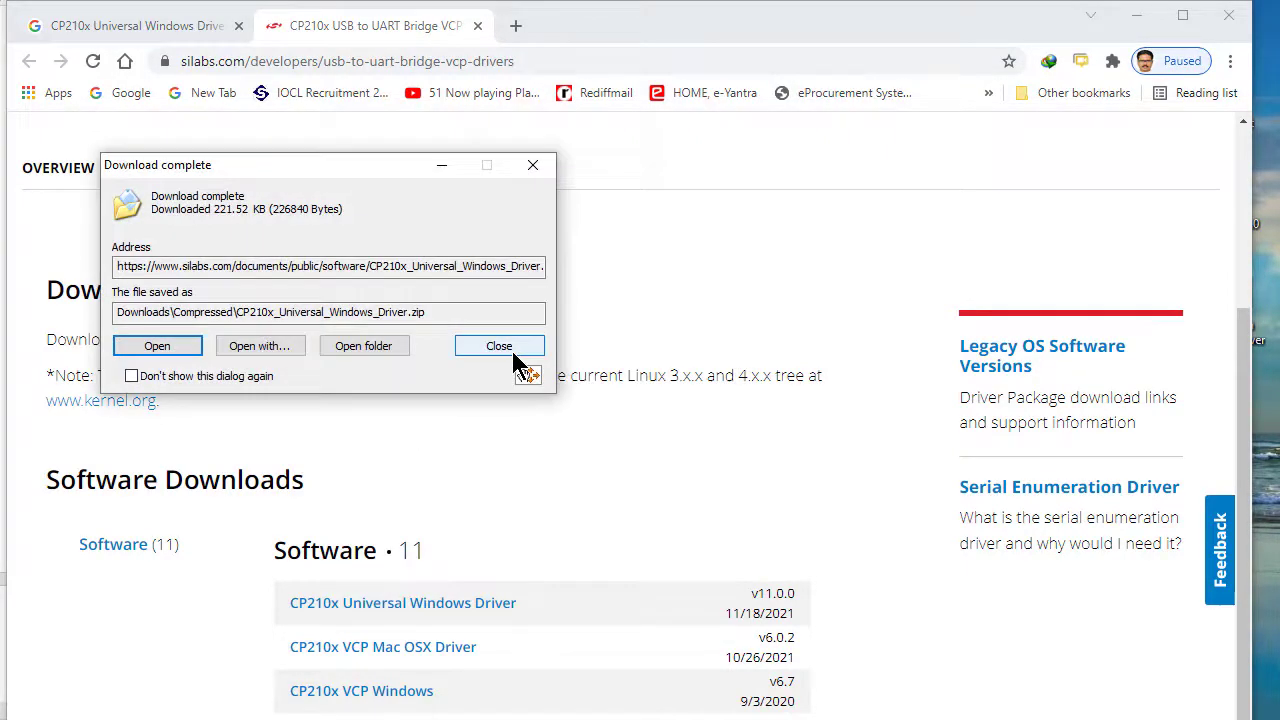
Show the downloaded zip in its Compressed folder and bring up its options.
{"action": "left_click", "coordinate": [364, 346]}
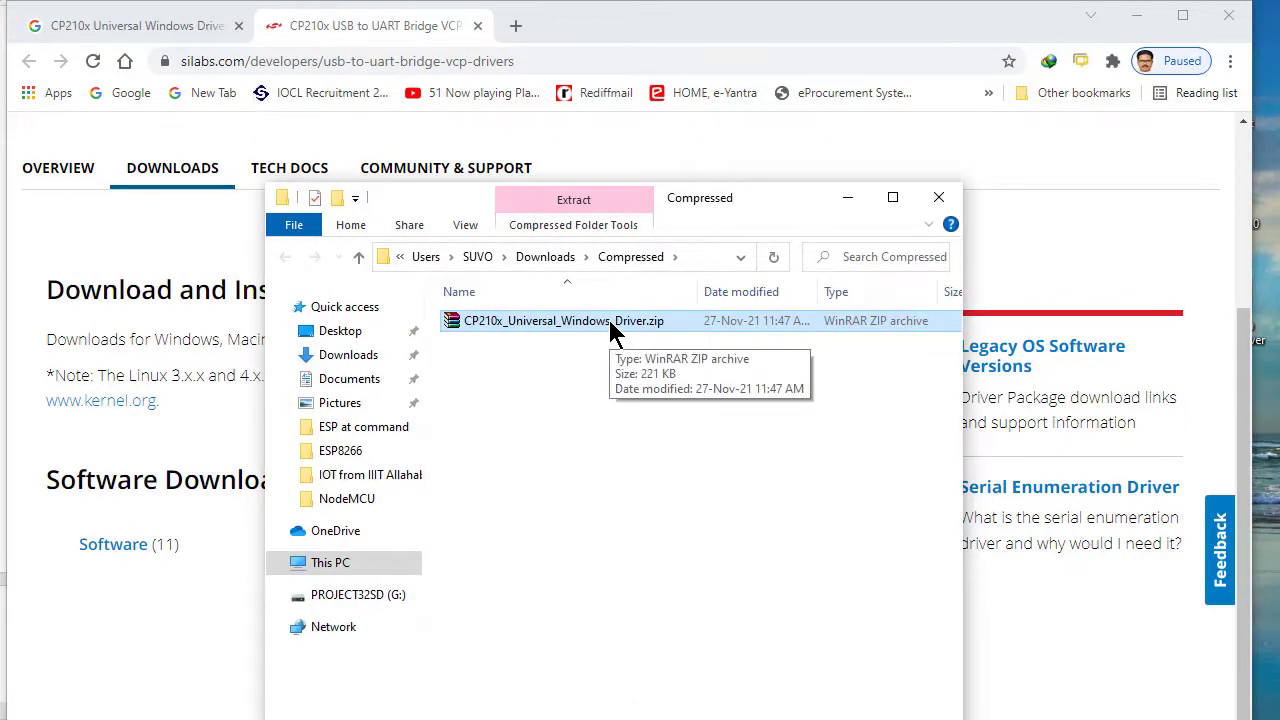
{"action": "right_click", "coordinate": [612, 330]}
Extract the zip, browse into CP210x_Windows_Drivers_2 and launch CP210xVCPInstaller_x64.exe.
{"action": "left_click", "coordinate": [706, 423]}
{"action": "double_click", "coordinate": [560, 320]}
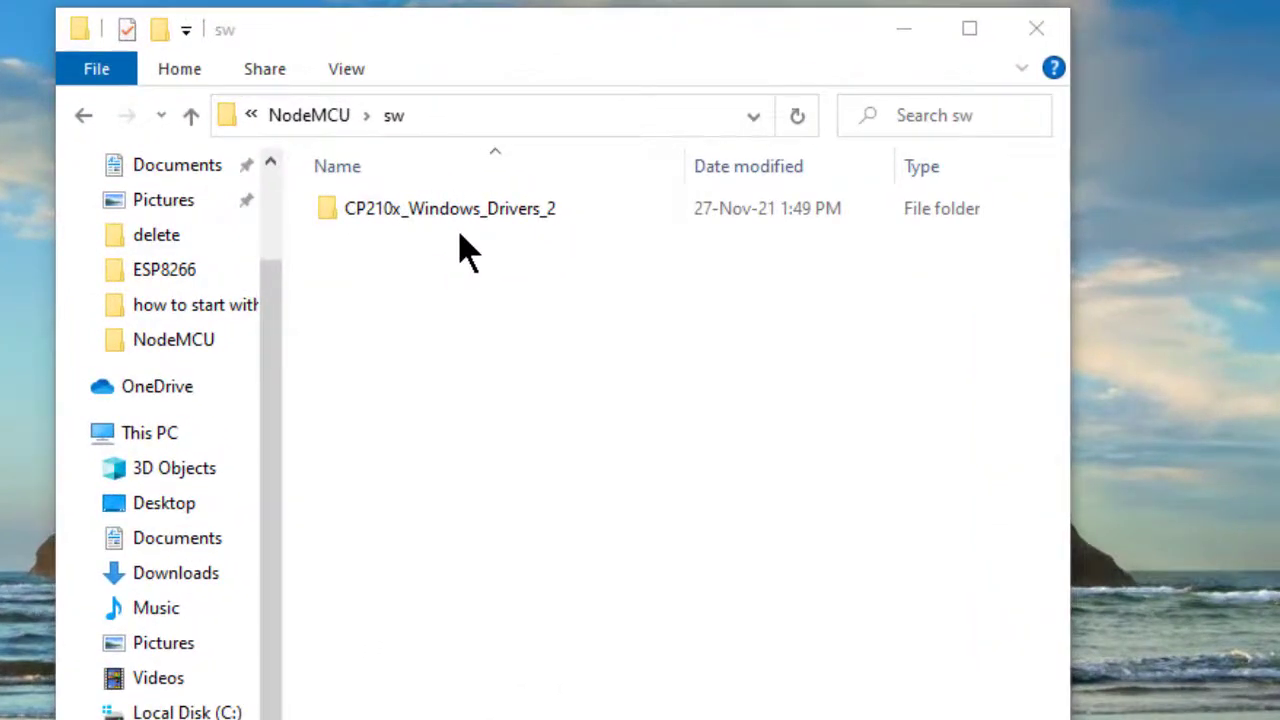
{"action": "double_click", "coordinate": [467, 212]}
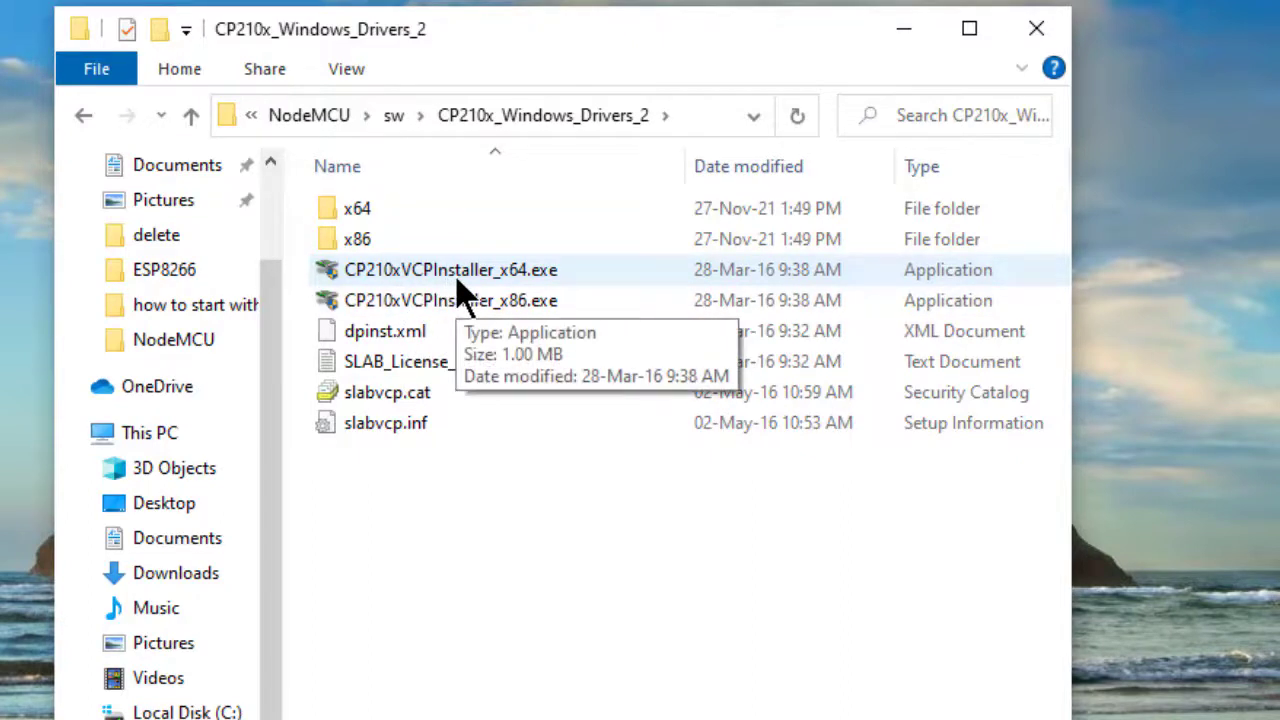
{"action": "double_click", "coordinate": [457, 278]}
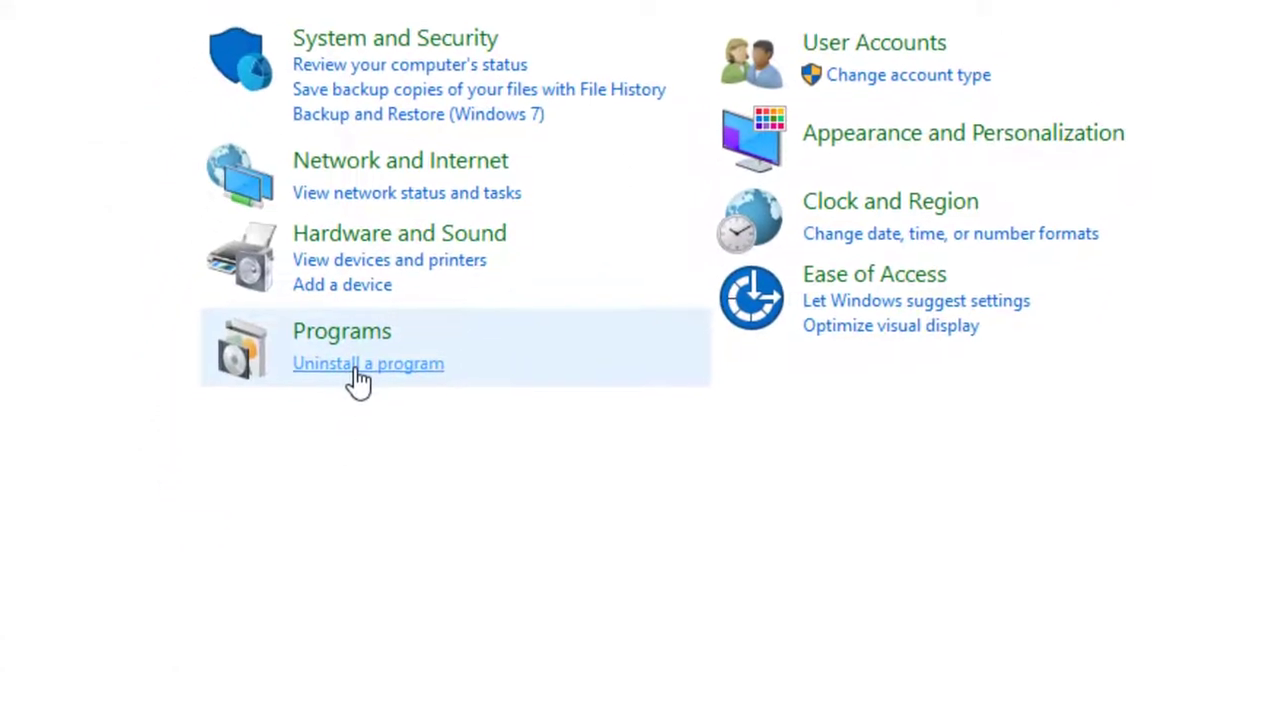
{"action": "left_click", "coordinate": [357, 380]}
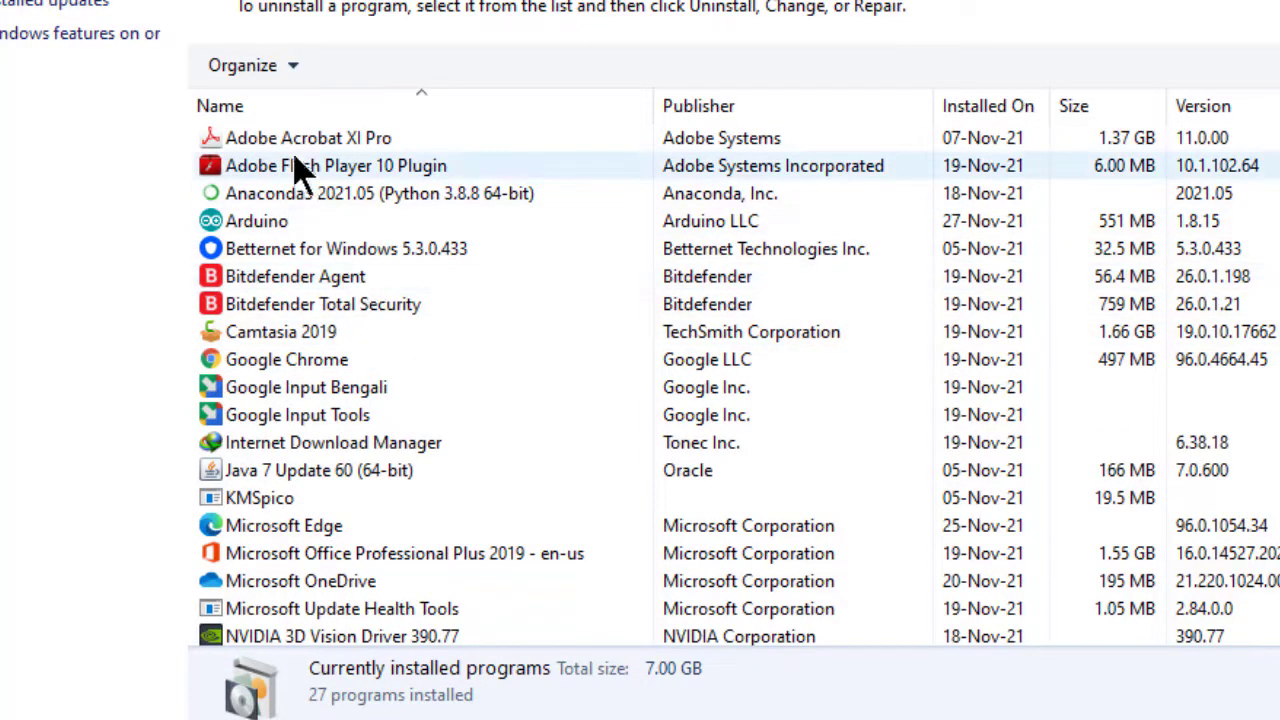
{"action": "scroll", "coordinate": [305, 550], "scroll_direction": "down", "scroll_amount": 1}
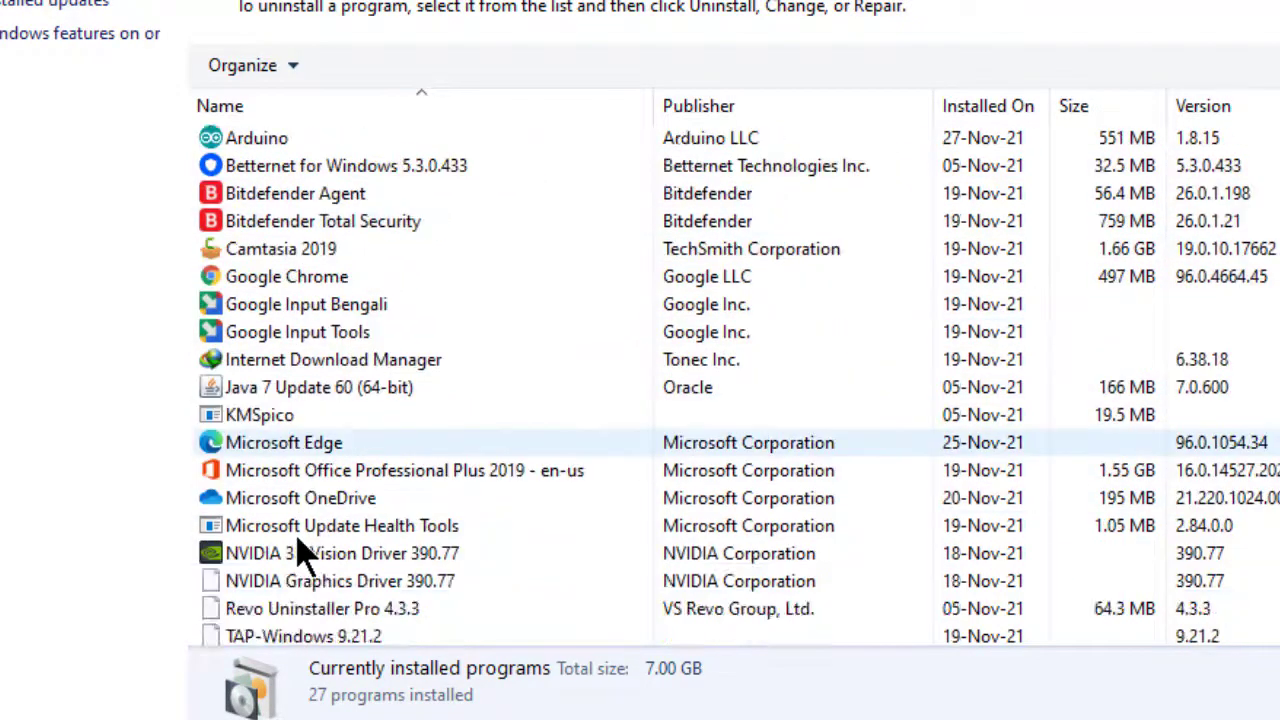
{"action": "scroll", "coordinate": [305, 550], "scroll_direction": "down", "scroll_amount": 1}
{"action": "scroll", "coordinate": [305, 550], "scroll_direction": "down", "scroll_amount": 1}
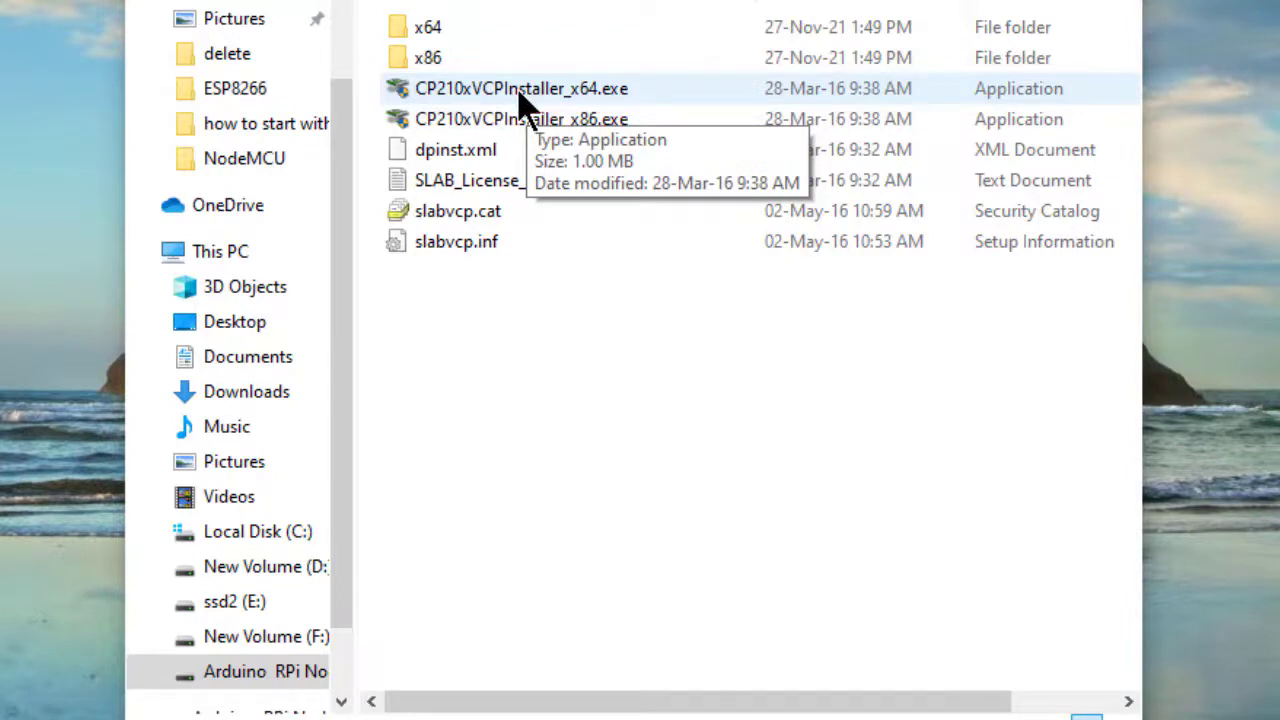
Install the Silicon Laboratories CP210x driver, accepting the agreement, and finish the wizard.
{"action": "left_click", "coordinate": [524, 100]}
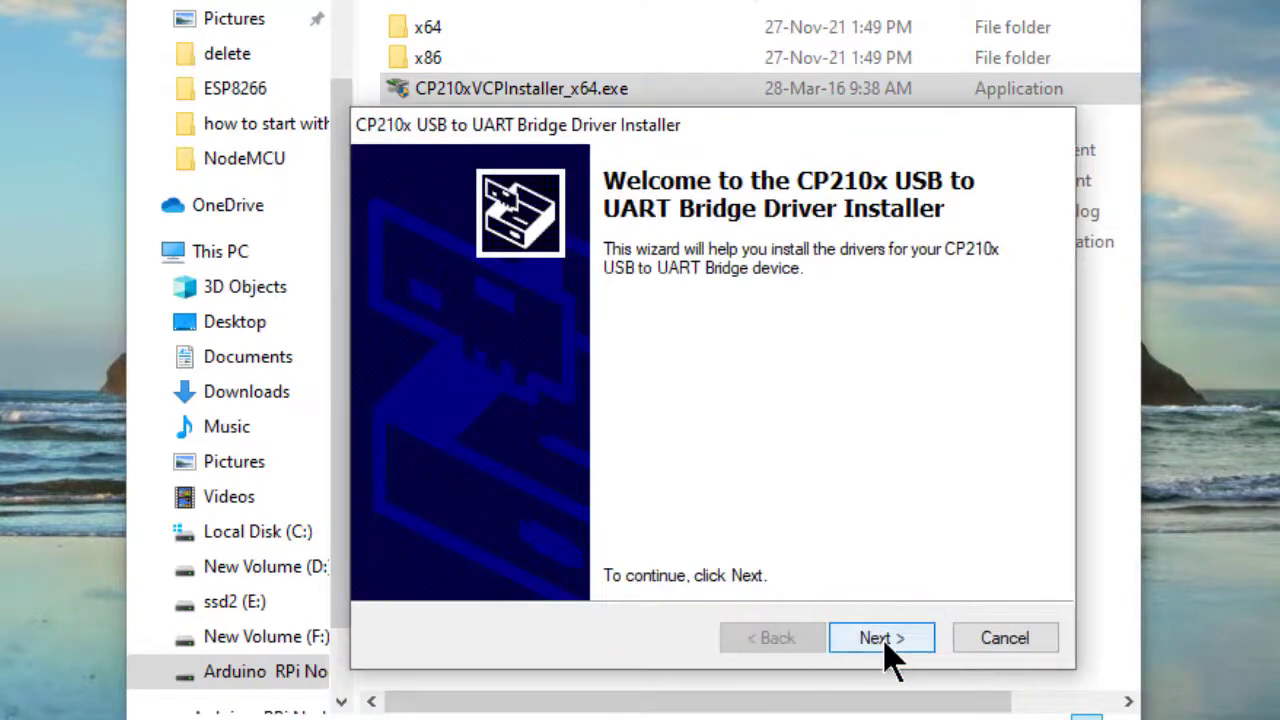
{"action": "left_click", "coordinate": [882, 640]}
{"action": "left_click", "coordinate": [500, 530]}
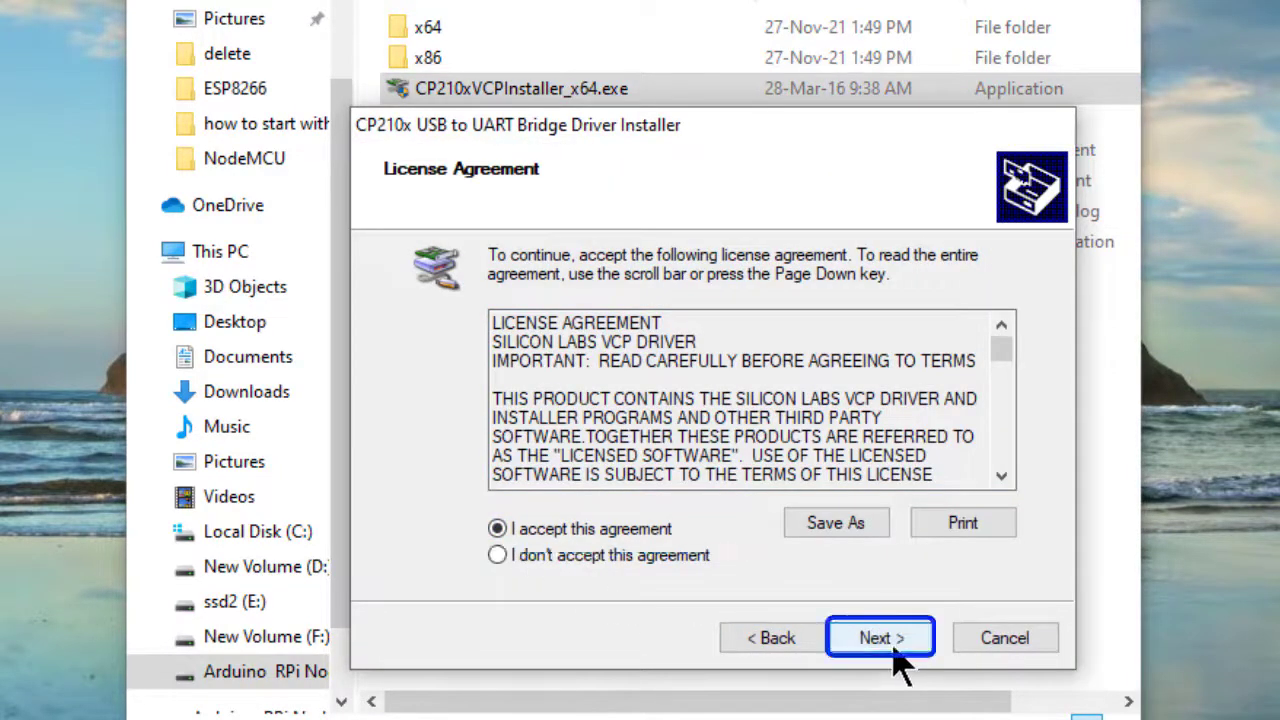
{"action": "left_click", "coordinate": [896, 648]}
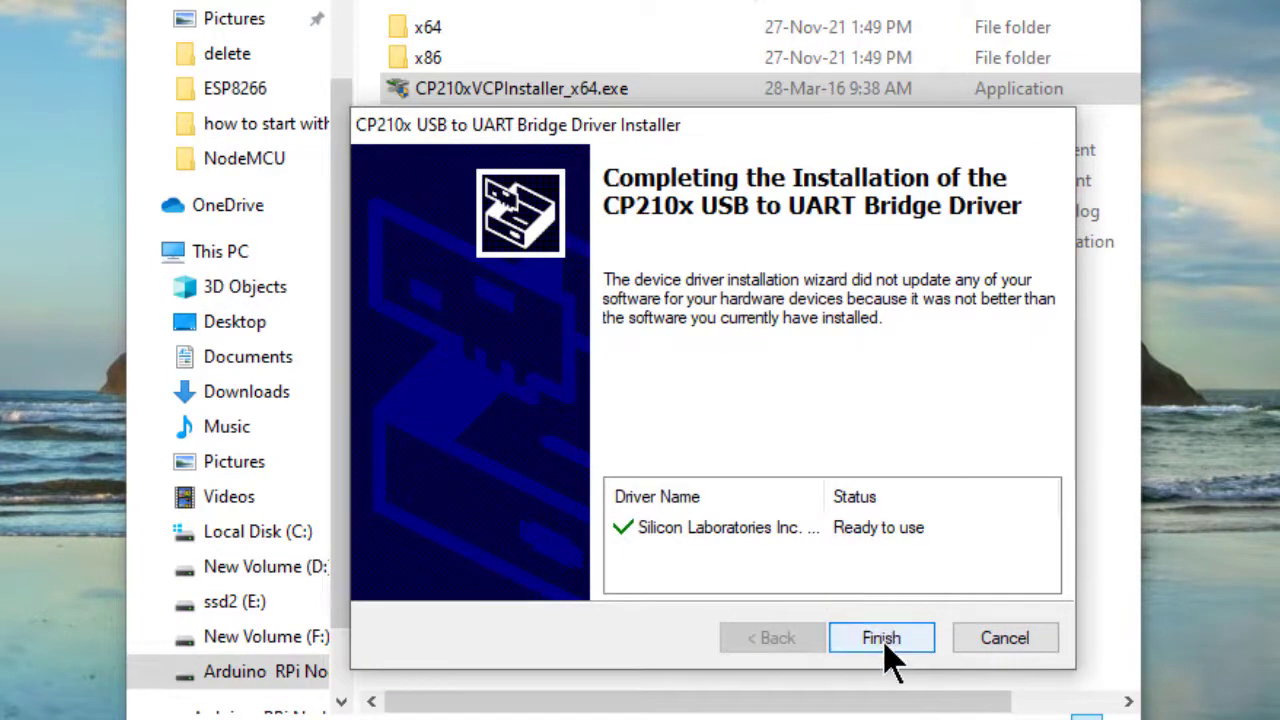
{"action": "left_click", "coordinate": [882, 640]}
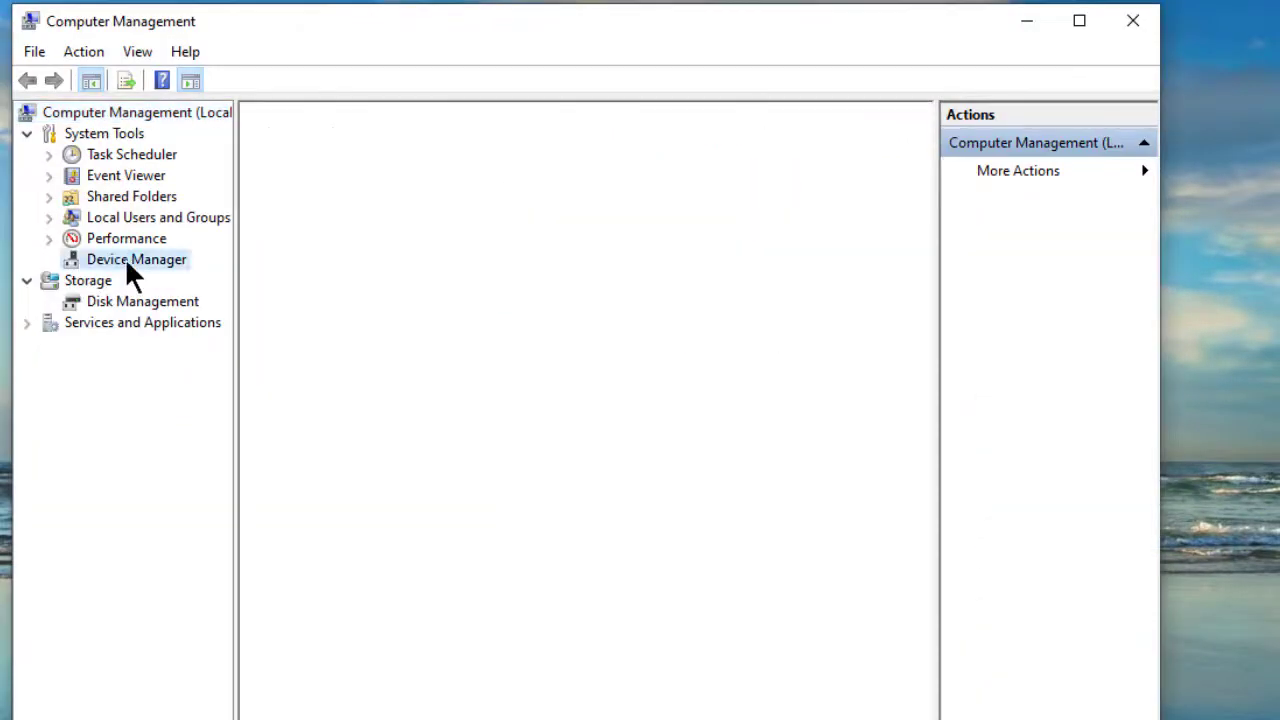
Confirm Silicon Labs CP210x USB to UART Bridge appears on COM4 under Ports.
{"action": "left_click", "coordinate": [123, 258]}
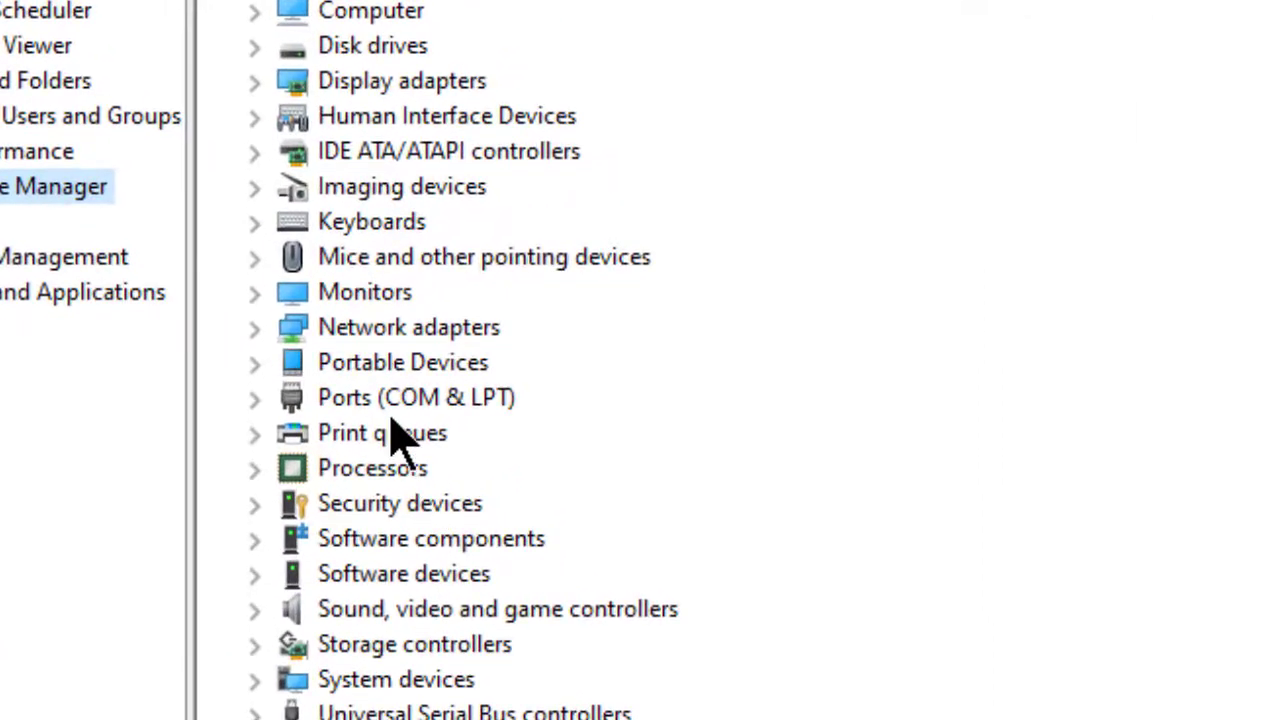
{"action": "left_click", "coordinate": [254, 400]}
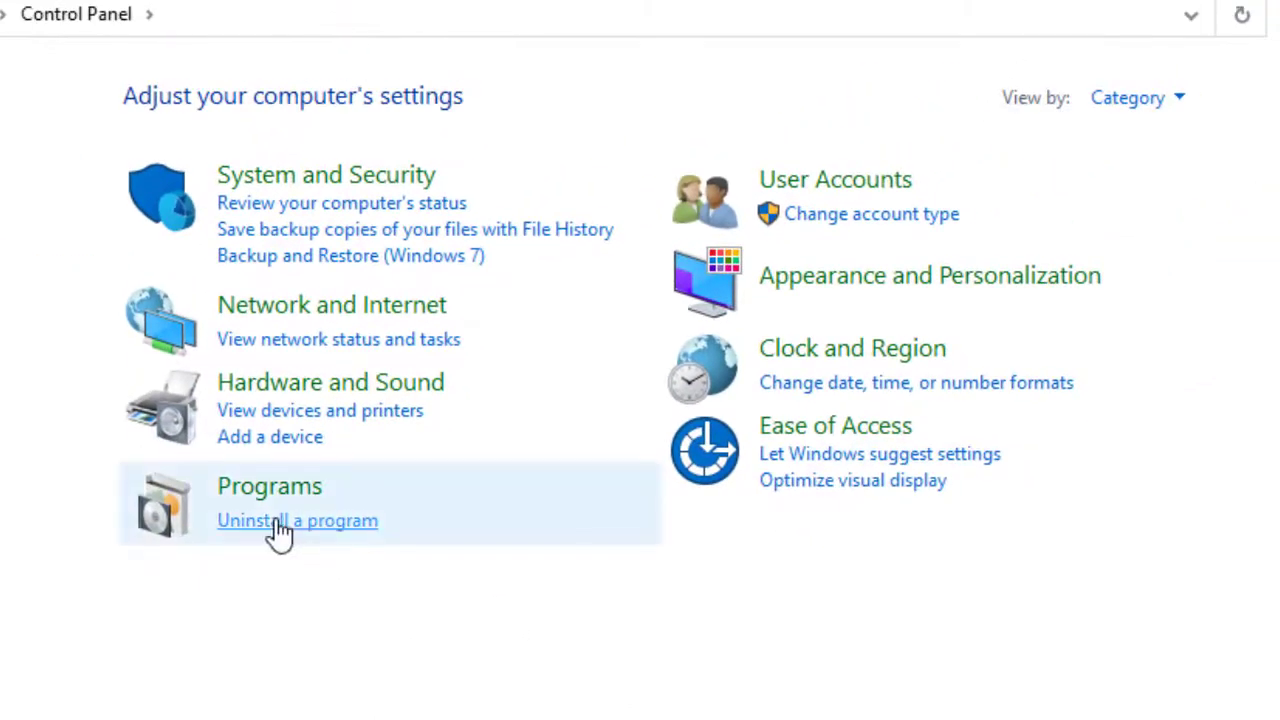
Check the installed-programs list for the Silicon Laboratories package, then begin a Google search.
{"action": "left_click", "coordinate": [309, 538]}
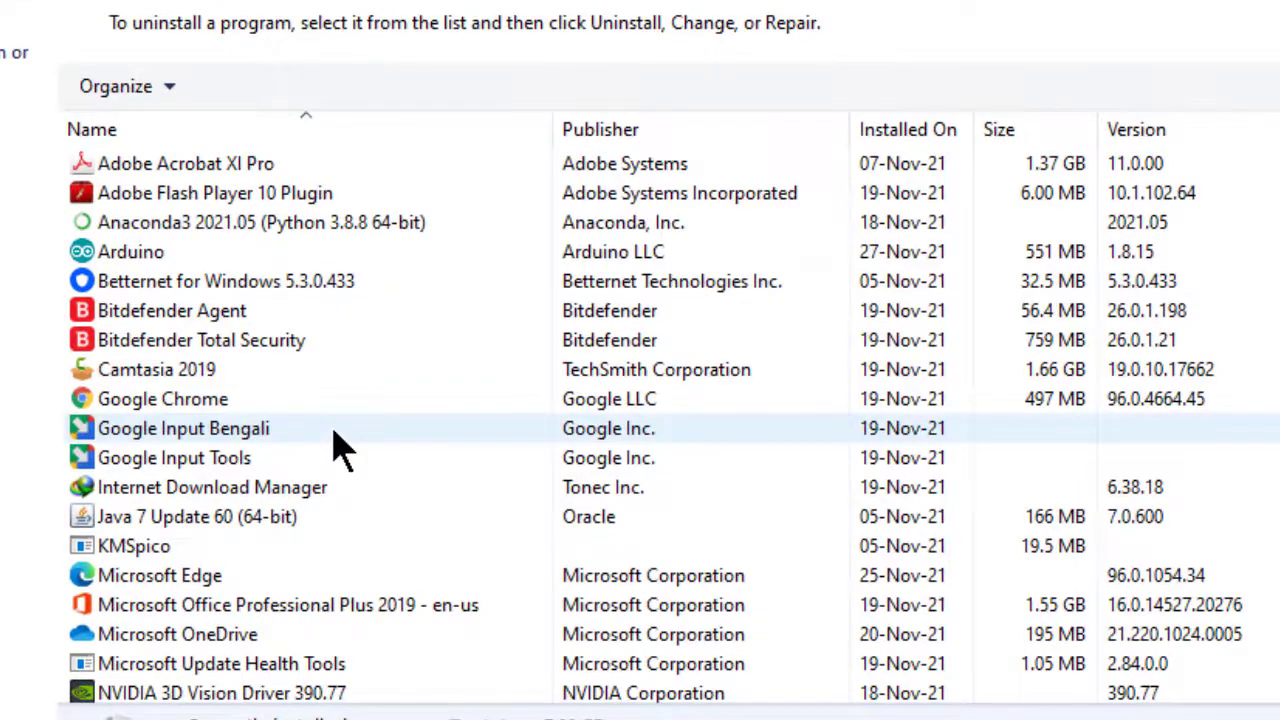
{"action": "scroll", "coordinate": [340, 450], "scroll_direction": "down", "scroll_amount": 1}
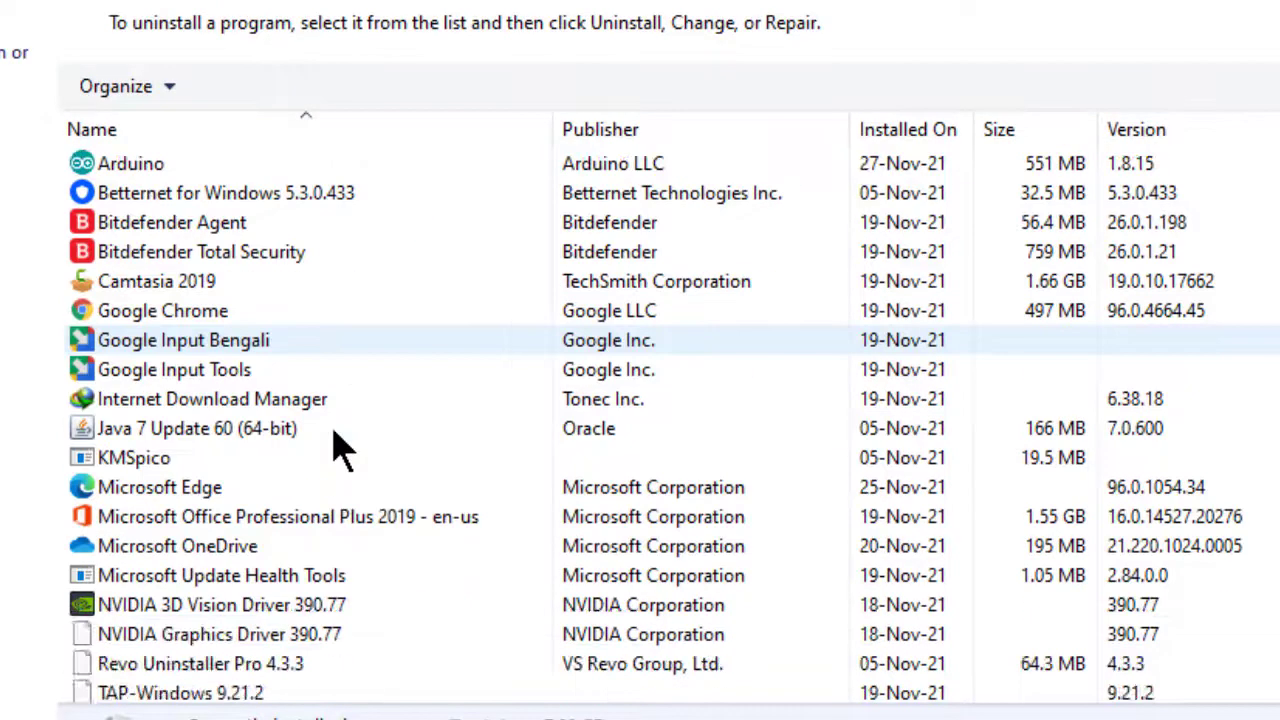
{"action": "scroll", "coordinate": [340, 450], "scroll_direction": "down", "scroll_amount": 1}
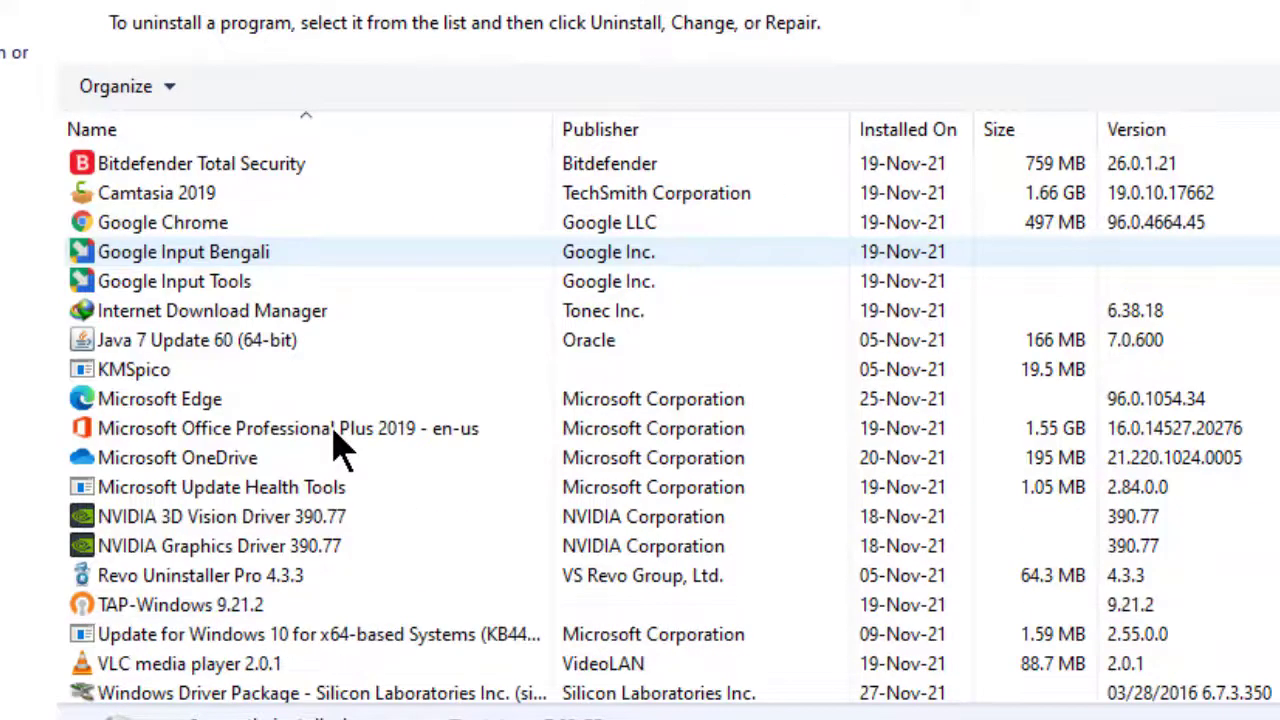
{"action": "scroll", "coordinate": [340, 450], "scroll_direction": "down", "scroll_amount": 1}
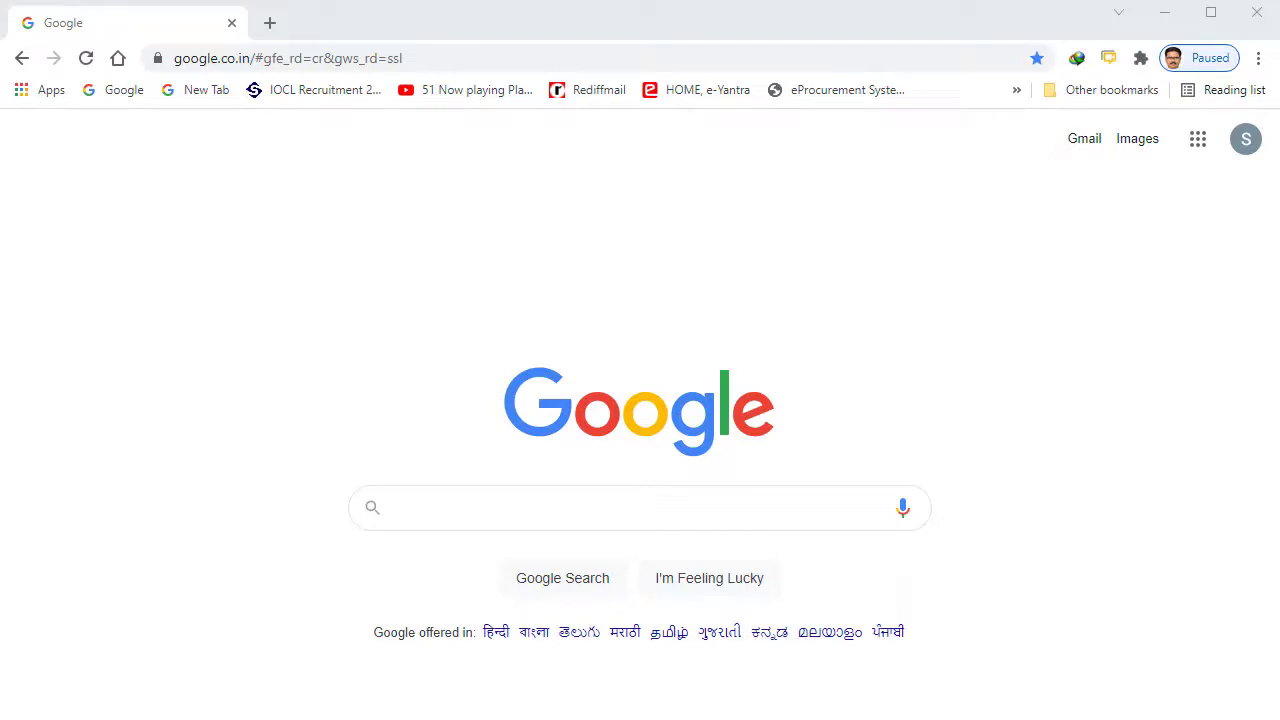
{"action": "left_click", "coordinate": [443, 506]}
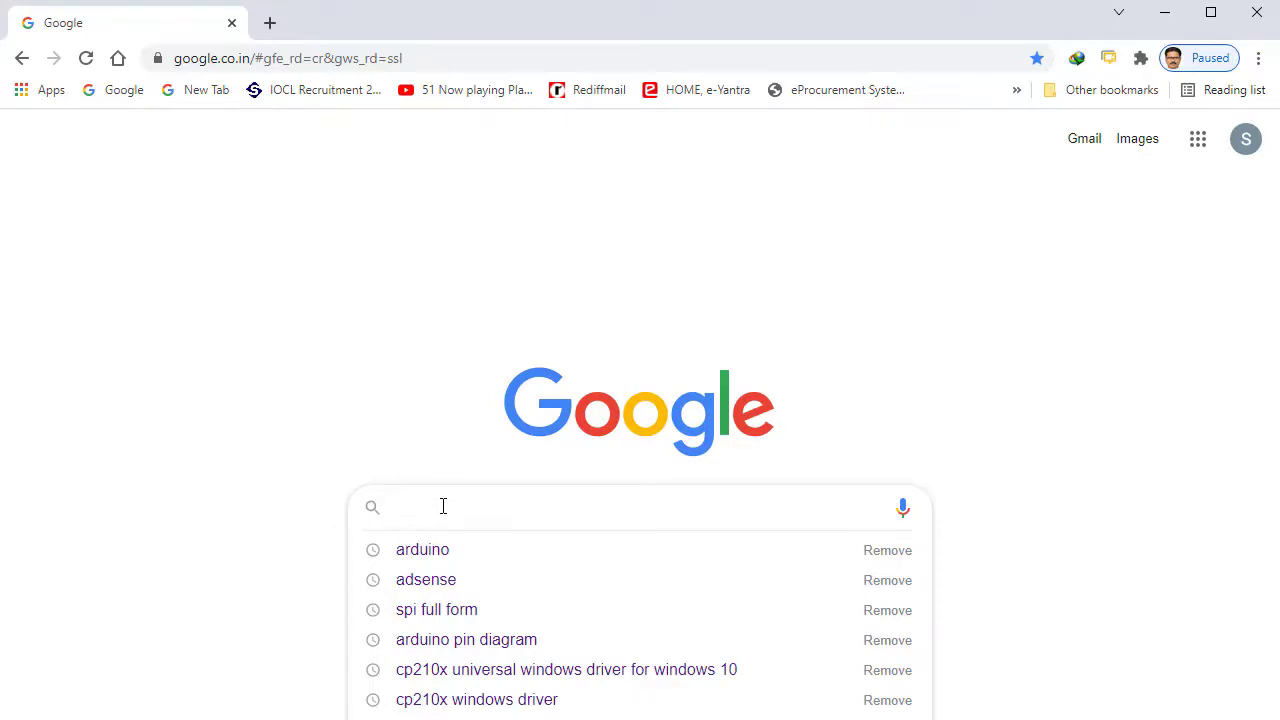
{"action": "type", "text": "arduino"}
Reach the arduino.cc Software downloads page from the 'arduino' search results.
{"action": "key", "text": "Return"}
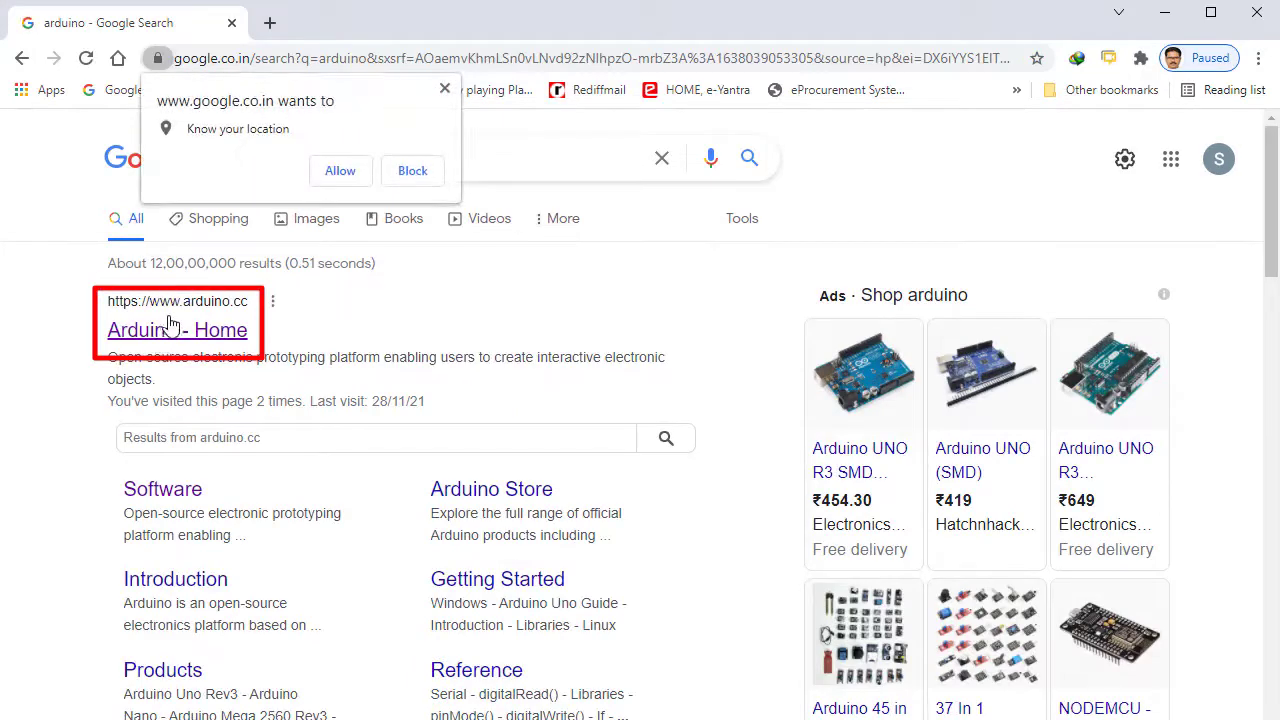
{"action": "left_click", "coordinate": [178, 336]}
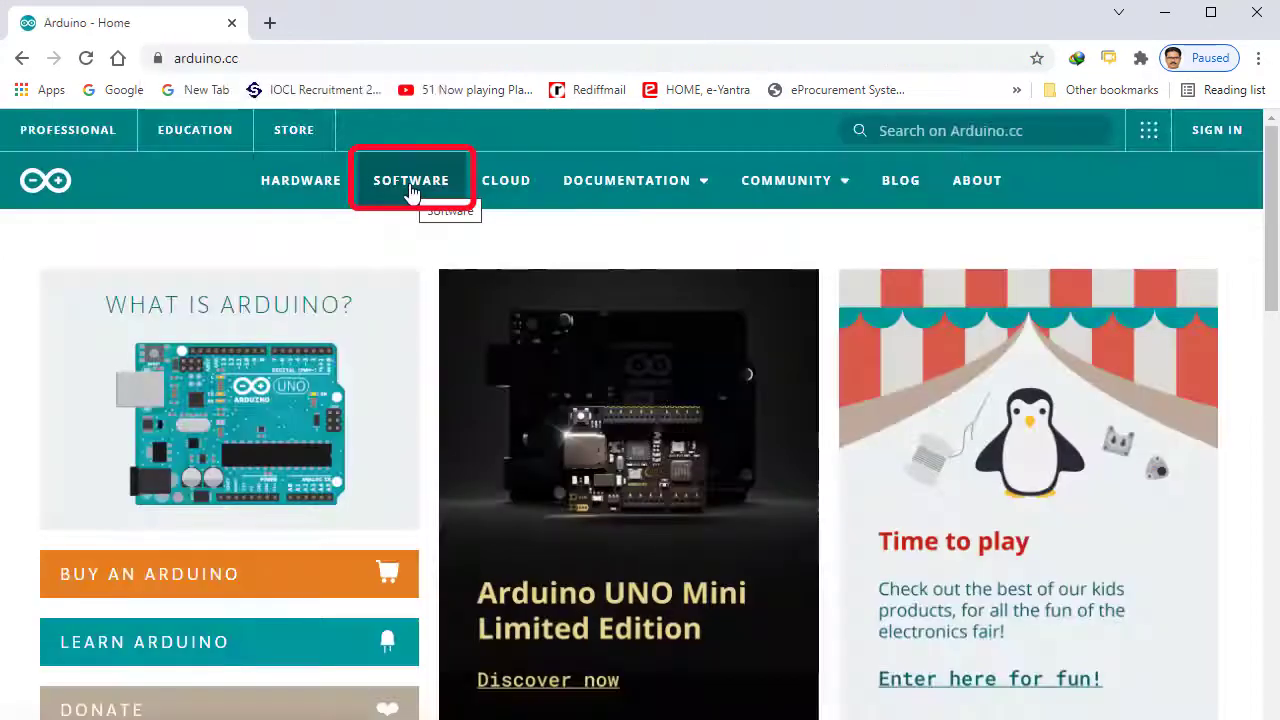
{"action": "left_click", "coordinate": [411, 191]}
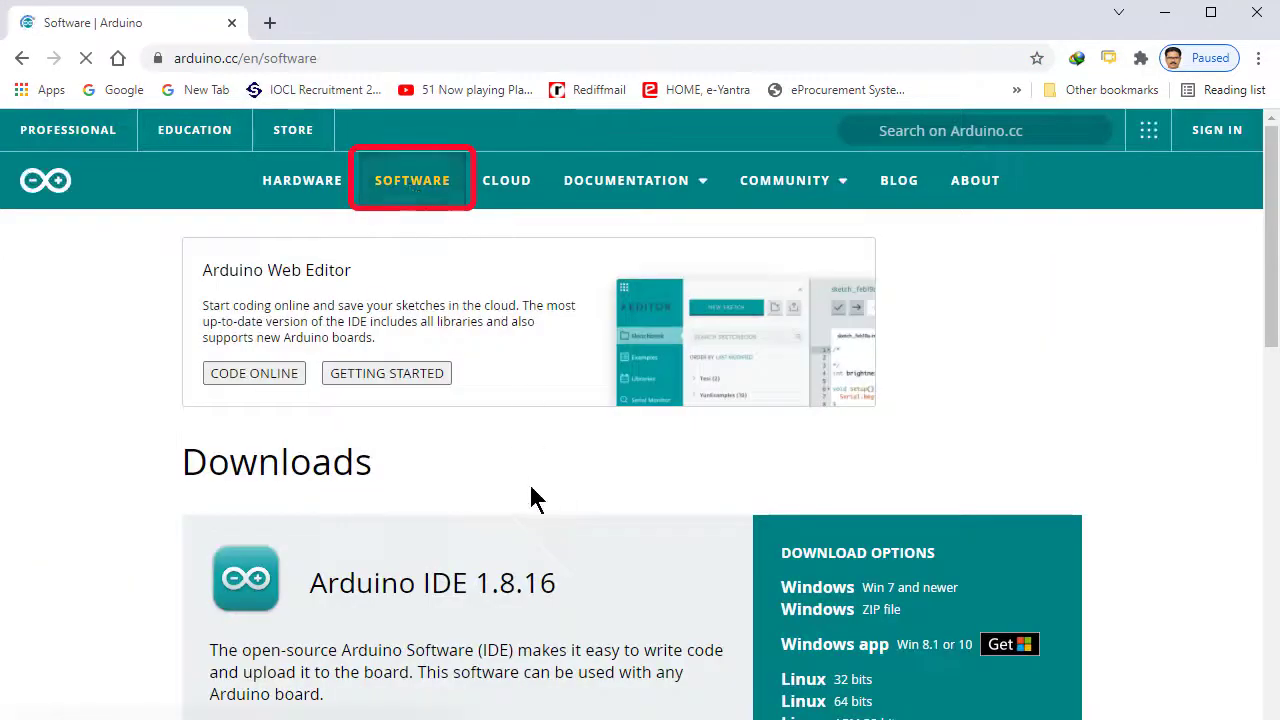
{"action": "scroll", "coordinate": [531, 497], "scroll_direction": "down", "scroll_amount": 1}
{"action": "scroll", "coordinate": [531, 497], "scroll_direction": "down", "scroll_amount": 2}
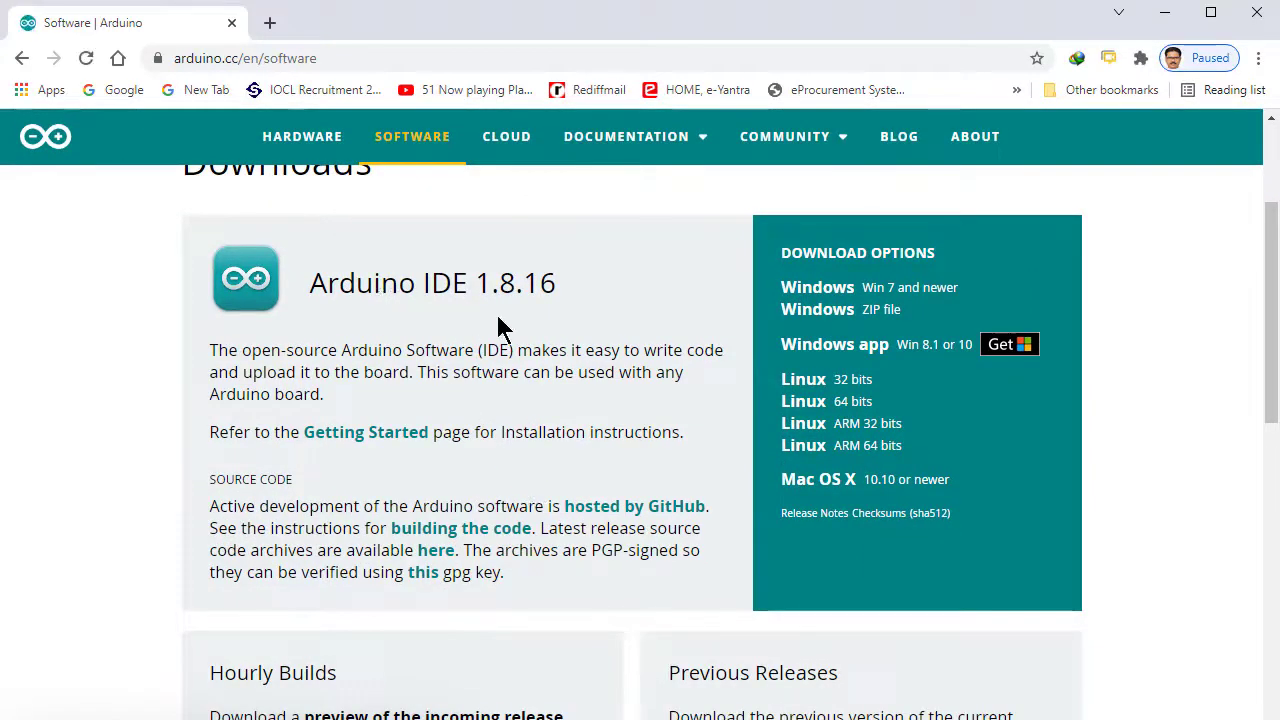
{"action": "scroll", "coordinate": [574, 447], "scroll_direction": "down", "scroll_amount": 4}
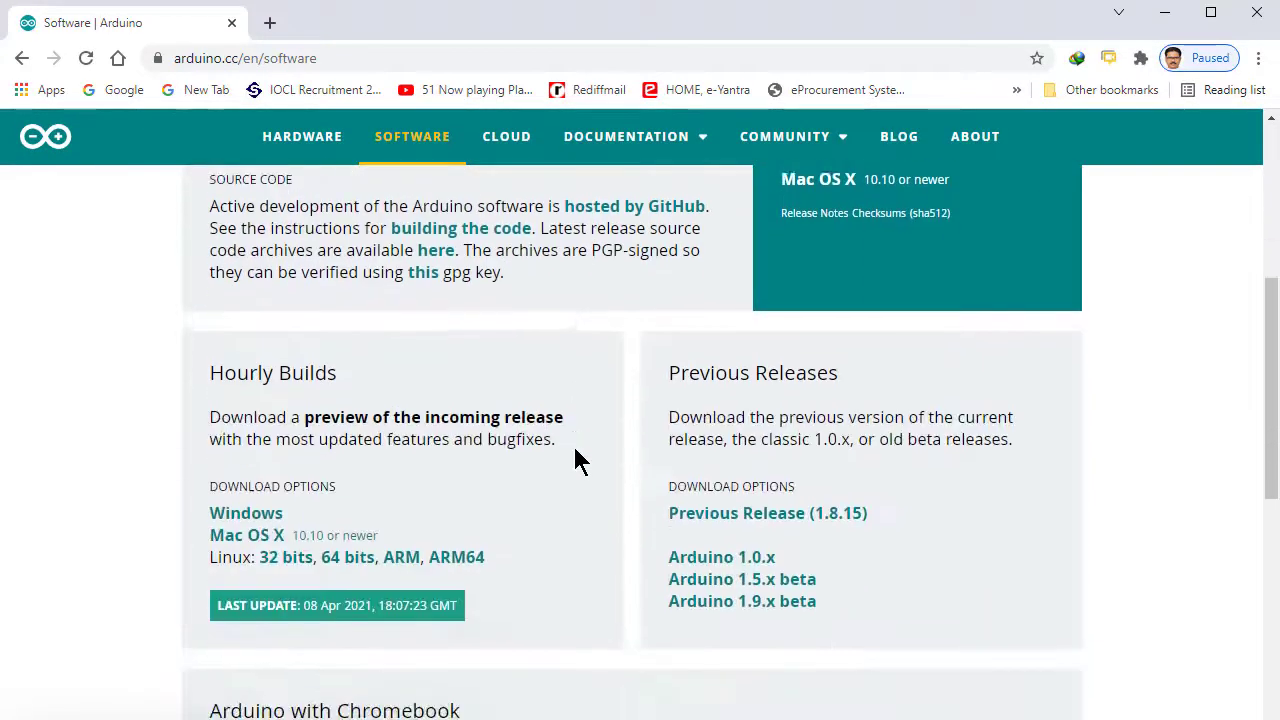
{"action": "scroll", "coordinate": [574, 447], "scroll_direction": "up", "scroll_amount": 1}
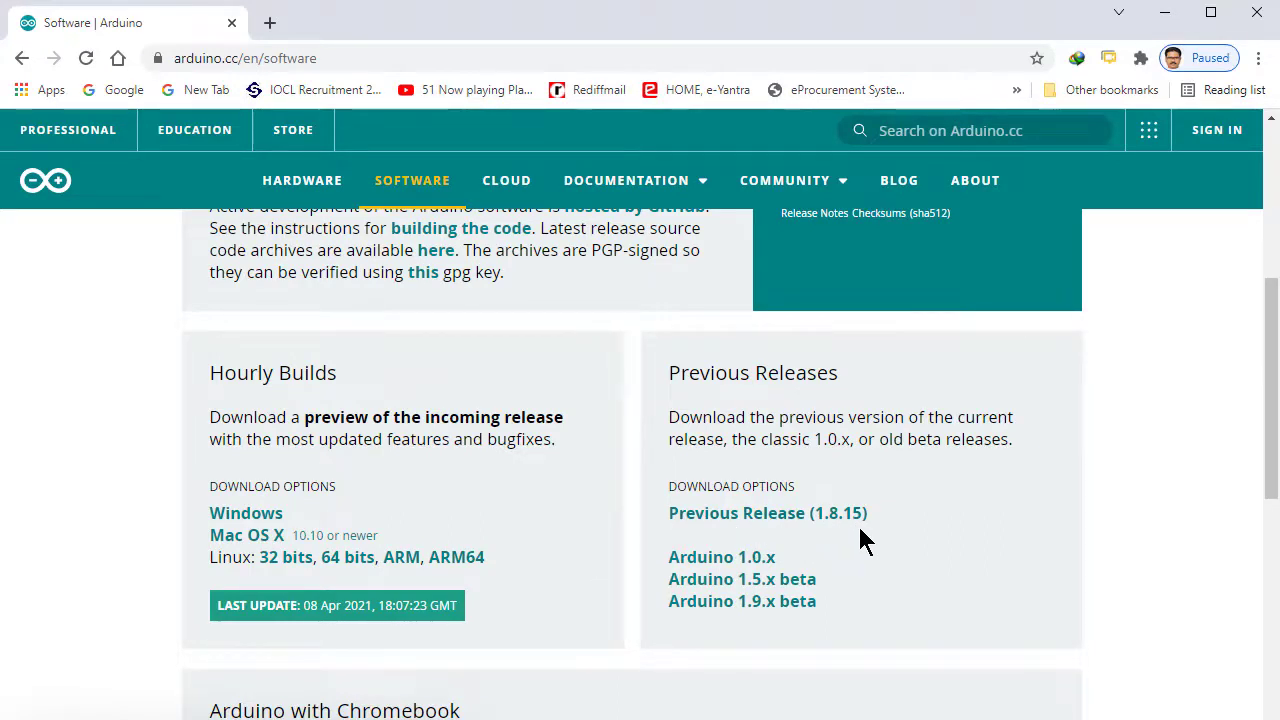
Download the Arduino 1.8.15 Windows Installer from Previous Releases, dismissing the IDM duplicate notice.
{"action": "left_click", "coordinate": [786, 514]}
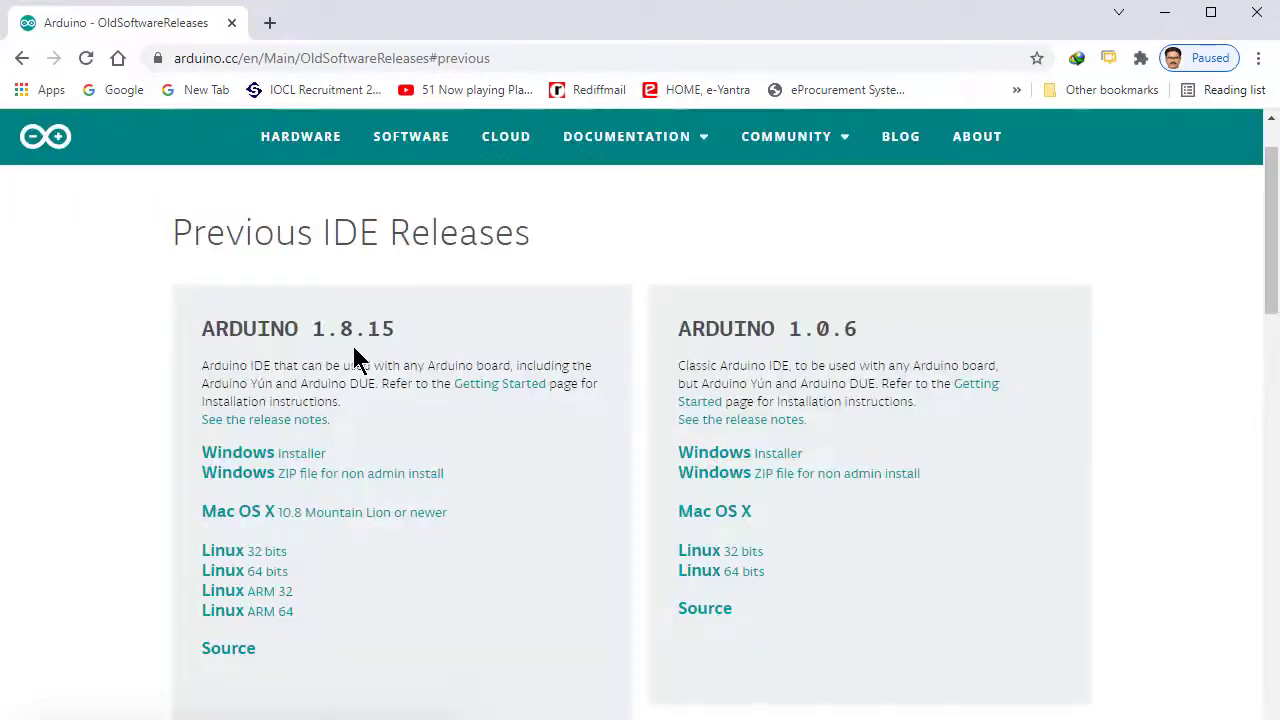
{"action": "left_click", "coordinate": [255, 463]}
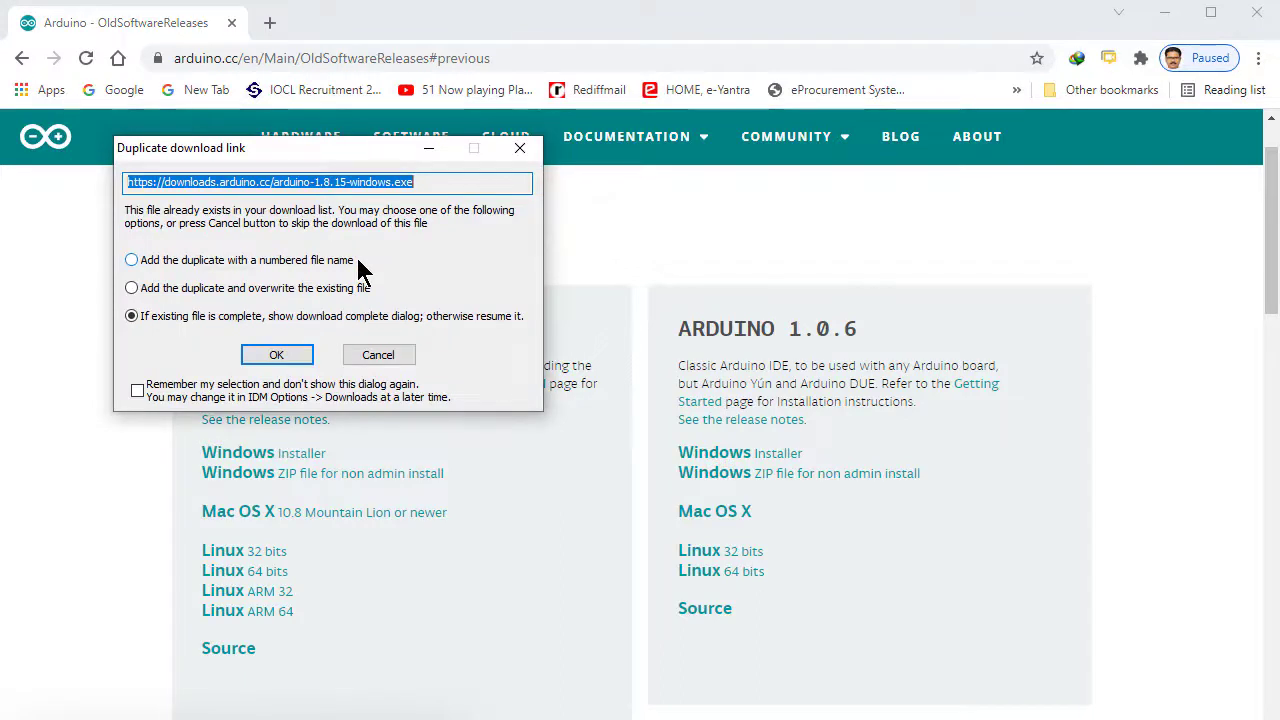
{"action": "left_click", "coordinate": [522, 150]}
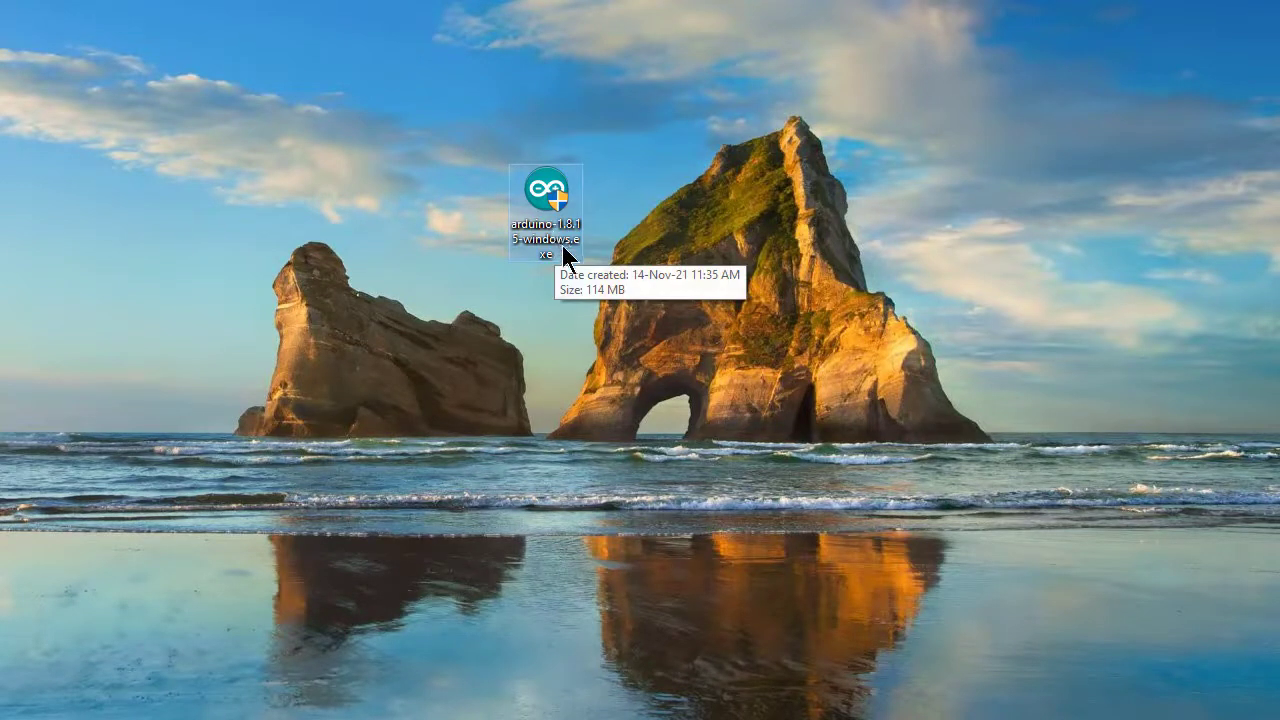
Run arduino-1.8.15-windows.exe from the desktop and move its setup prompt aside.
{"action": "double_click", "coordinate": [553, 228]}
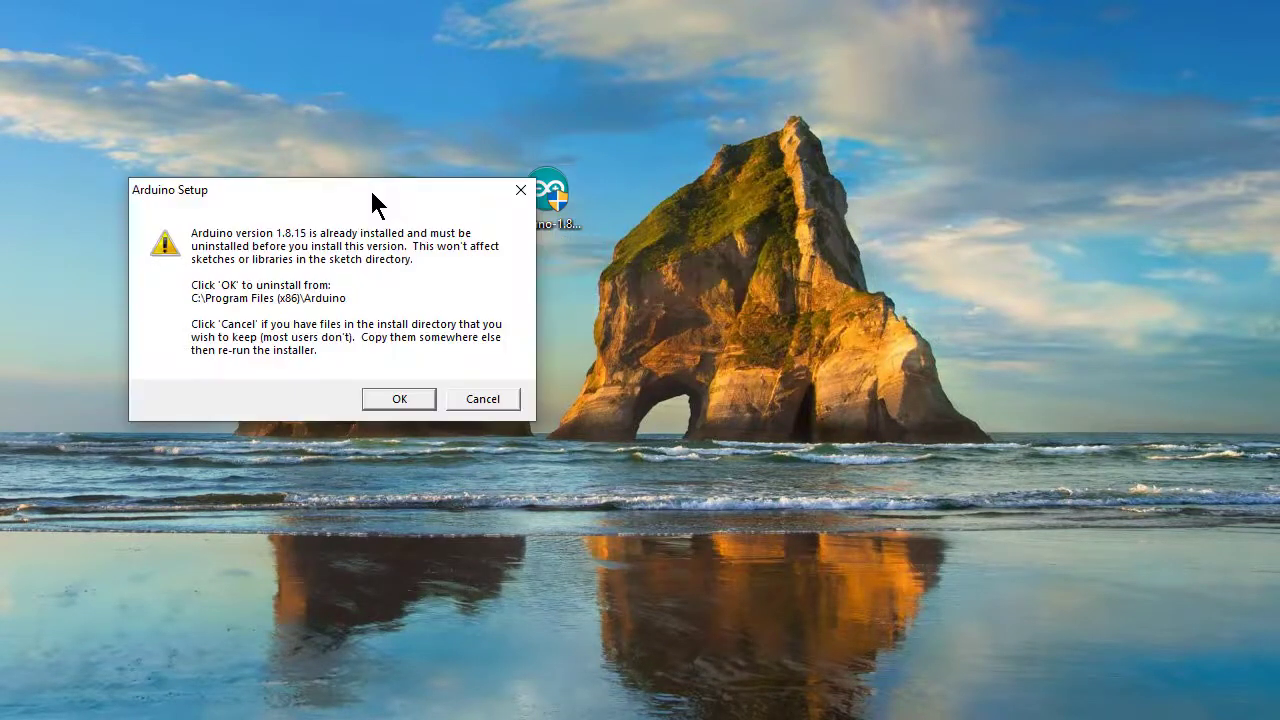
{"action": "left_click_drag", "start_coordinate": [369, 190], "coordinate": [596, 253]}
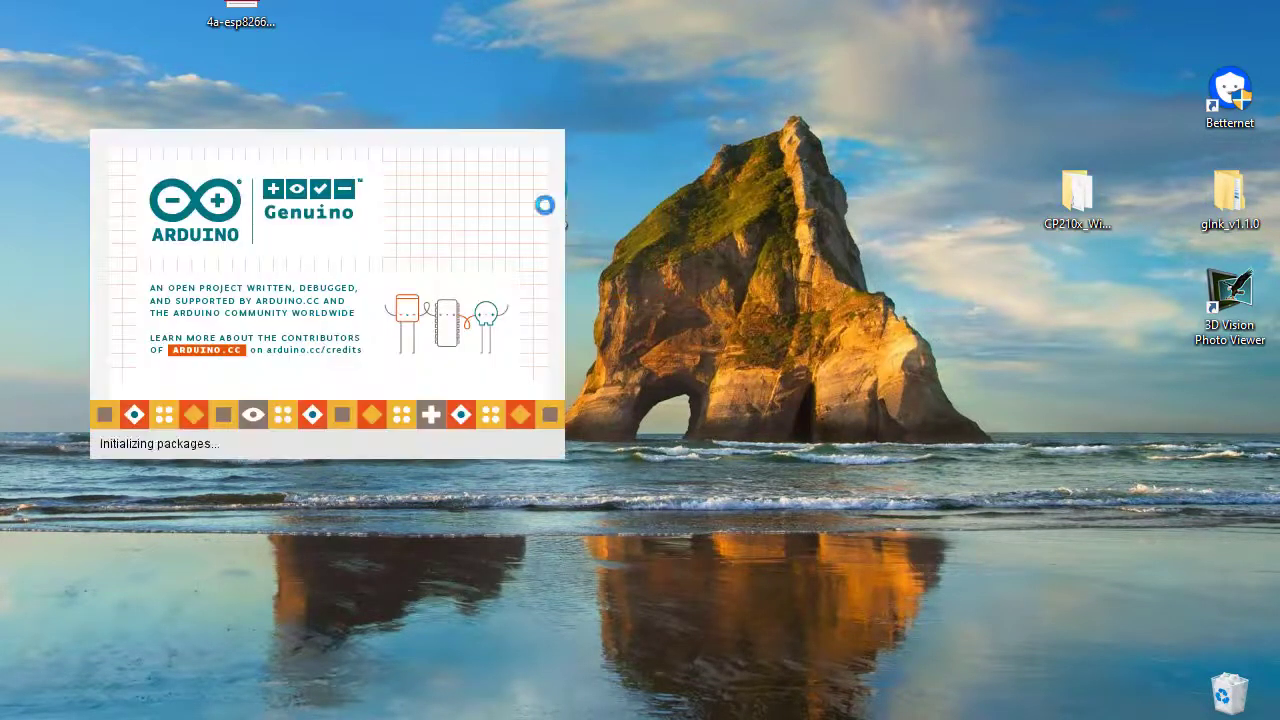
Look through the Tools > Board list of the freshly opened sketch_nov27a.
{"action": "left_click_drag", "start_coordinate": [690, 132], "coordinate": [688, 134]}
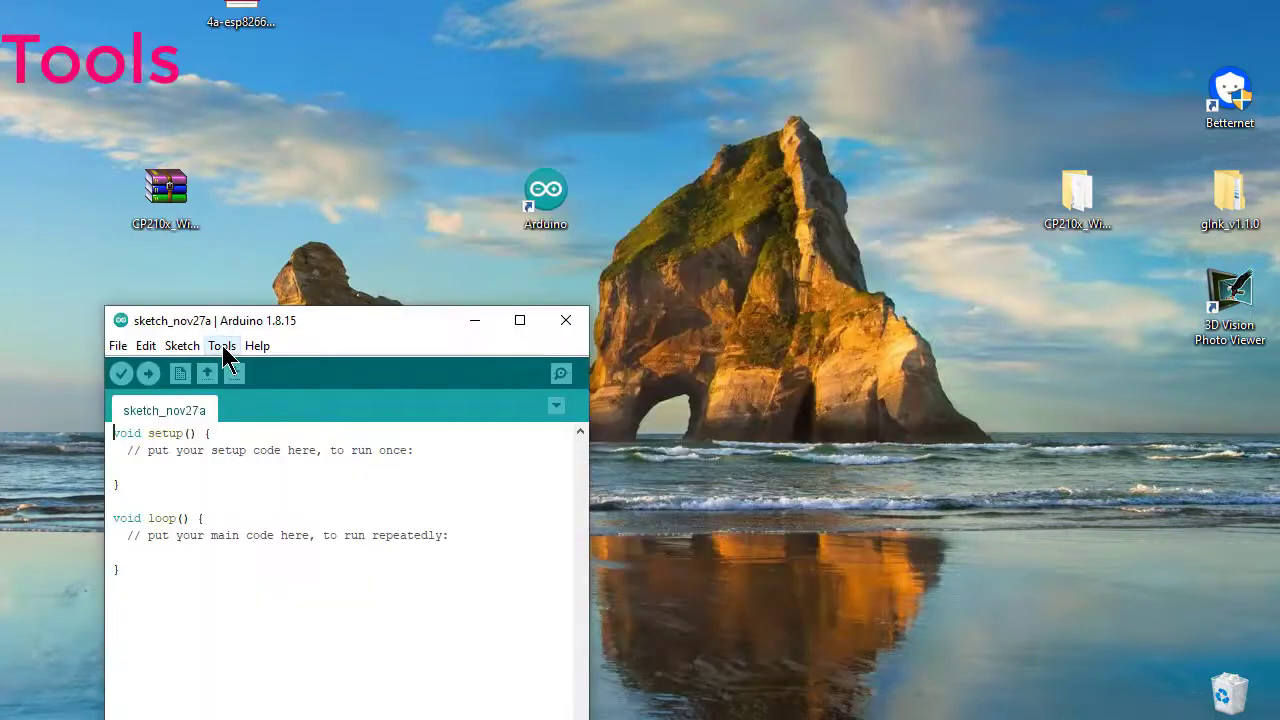
{"action": "left_click", "coordinate": [222, 345]}
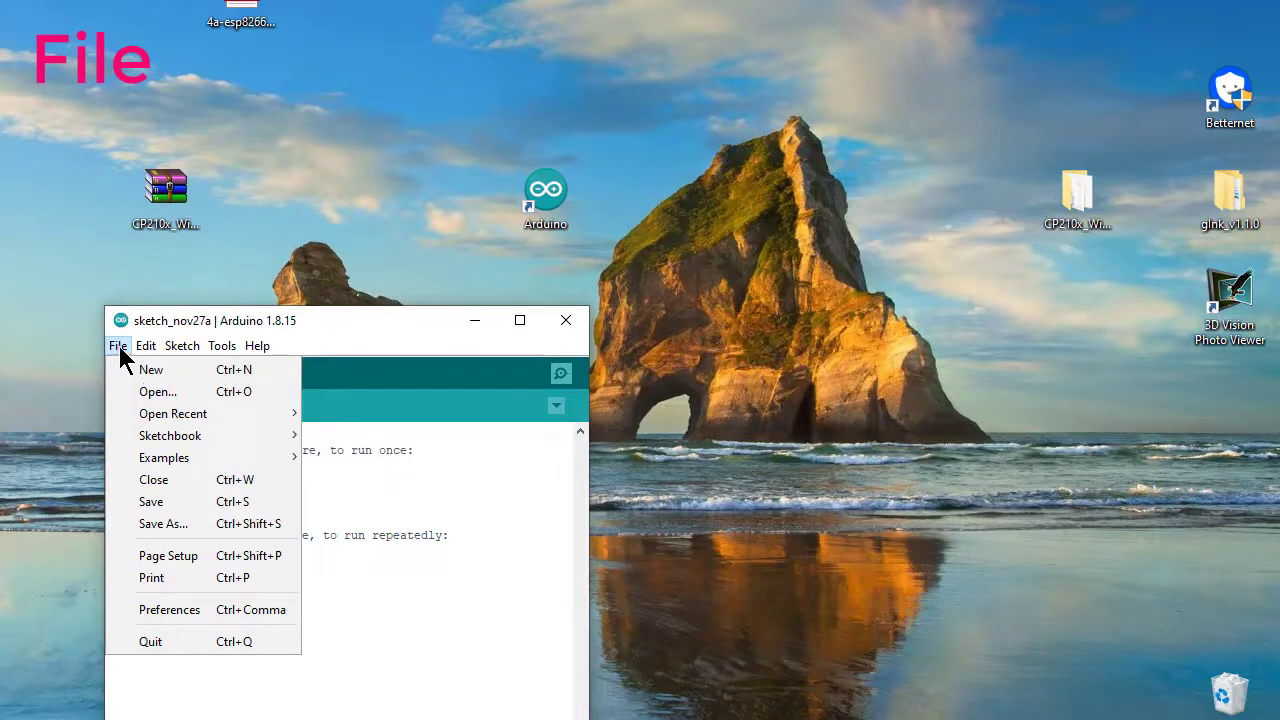
Paste the esp8266 package URL into Preferences' Additional Boards Manager URLs field.
{"action": "left_click", "coordinate": [194, 612]}
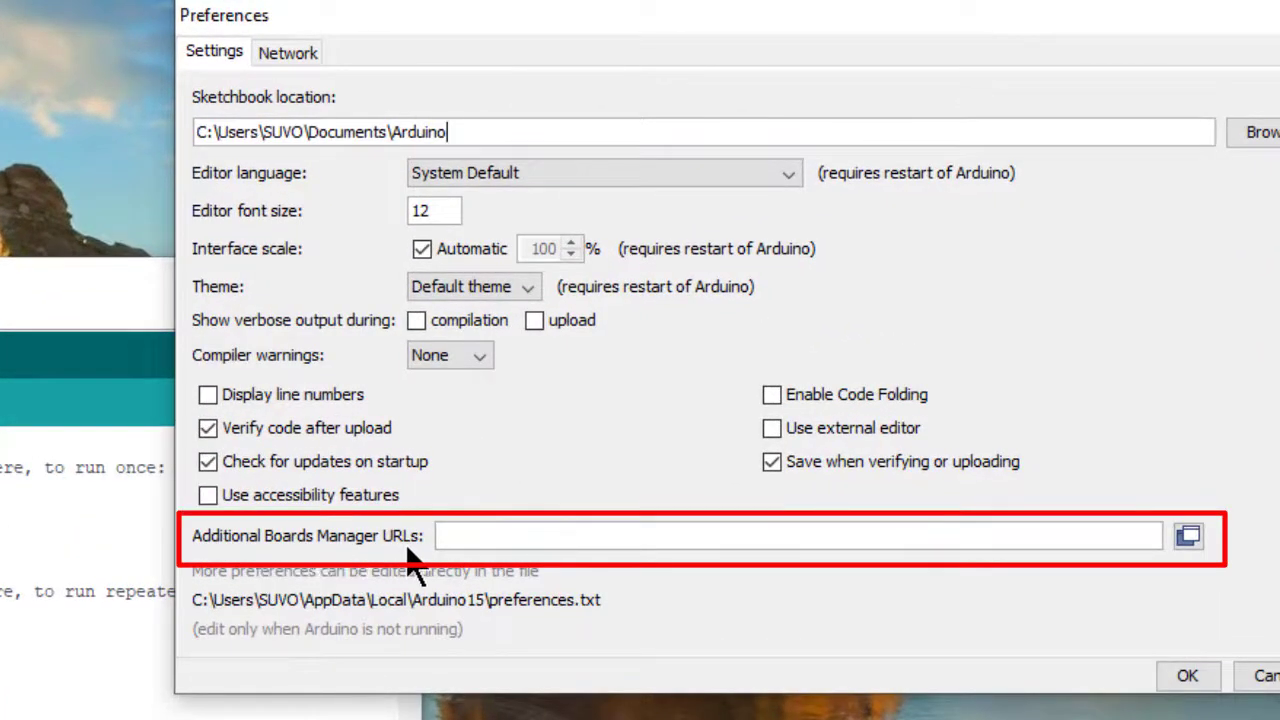
{"action": "left_click", "coordinate": [500, 526]}
{"action": "type", "text": "http://arduino.esp8266.com/stable/package_esp8266com_index.json"}
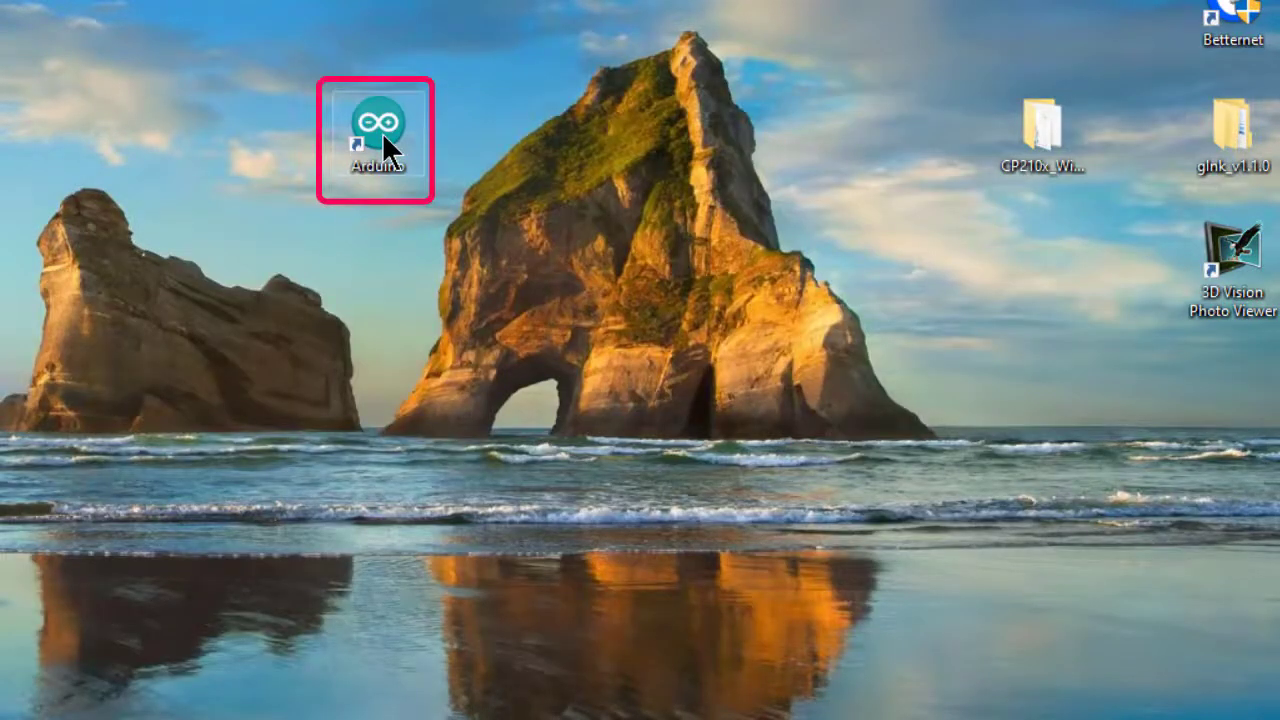
Relaunch Arduino IDE from the desktop and bring up Boards Manager via Tools > Board.
{"action": "double_click", "coordinate": [382, 132]}
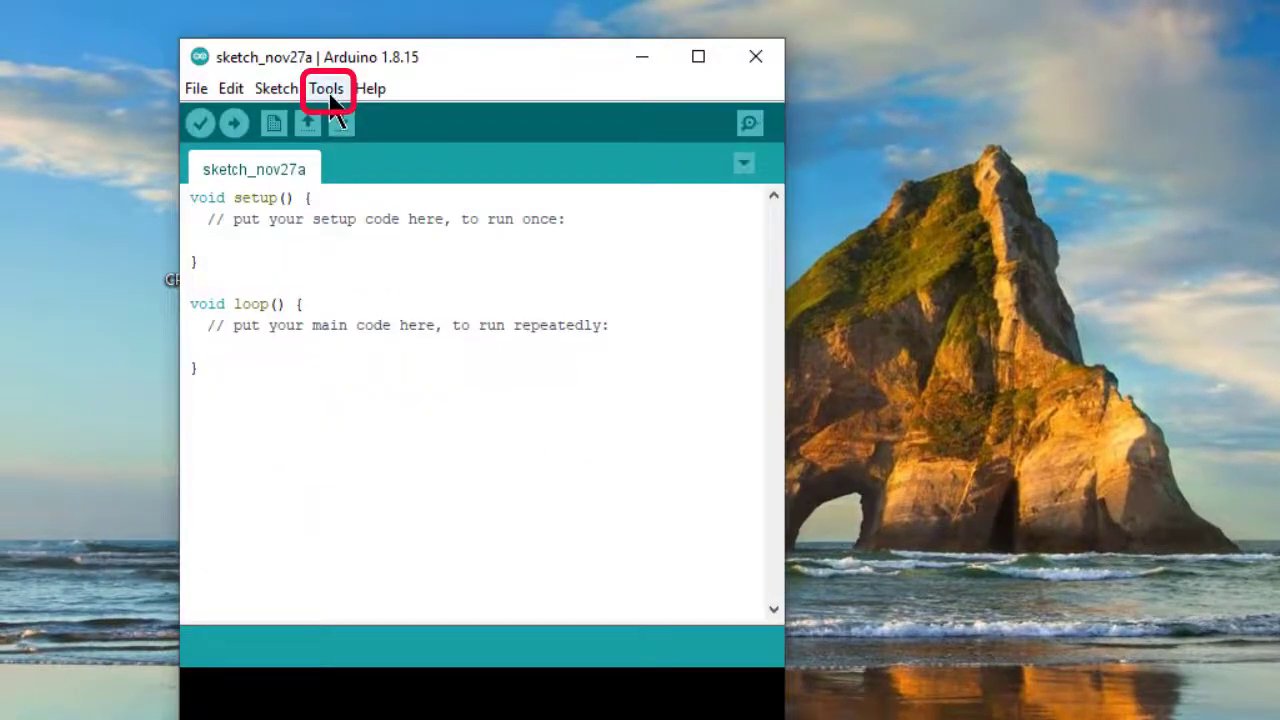
{"action": "left_click", "coordinate": [326, 90]}
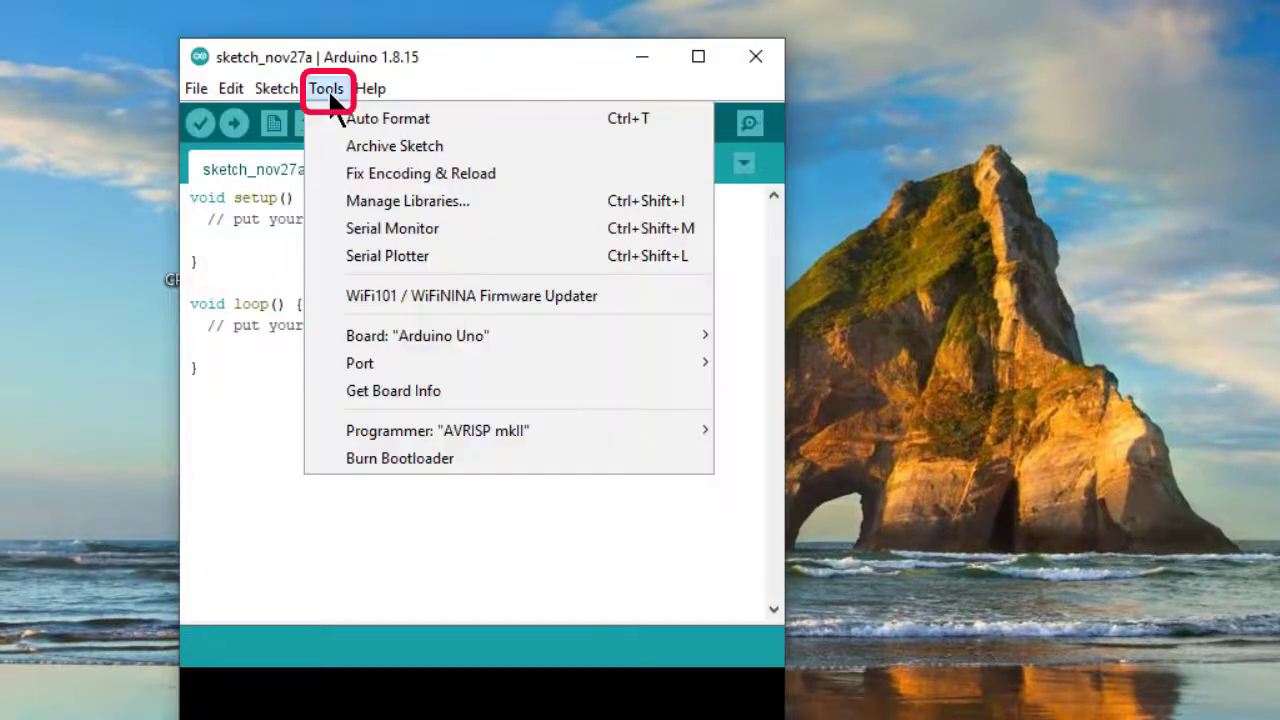
{"action": "mouse_move", "coordinate": [418, 336]}
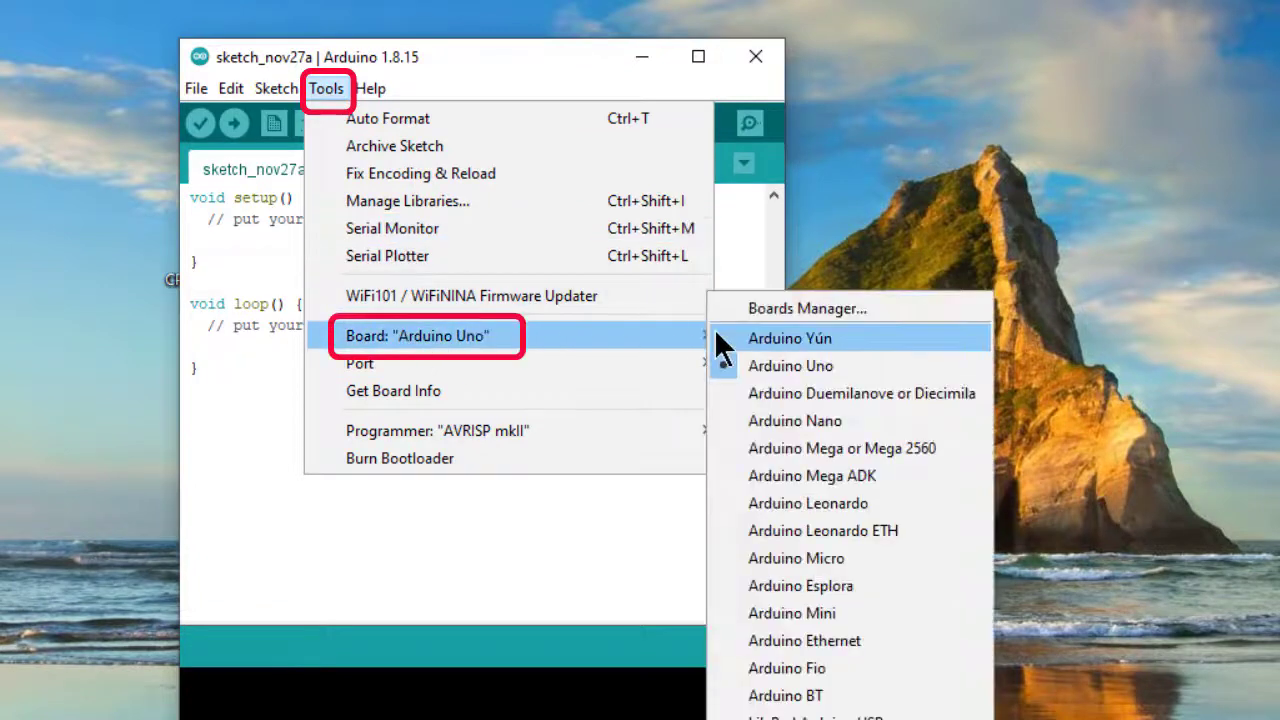
{"action": "left_click", "coordinate": [820, 308]}
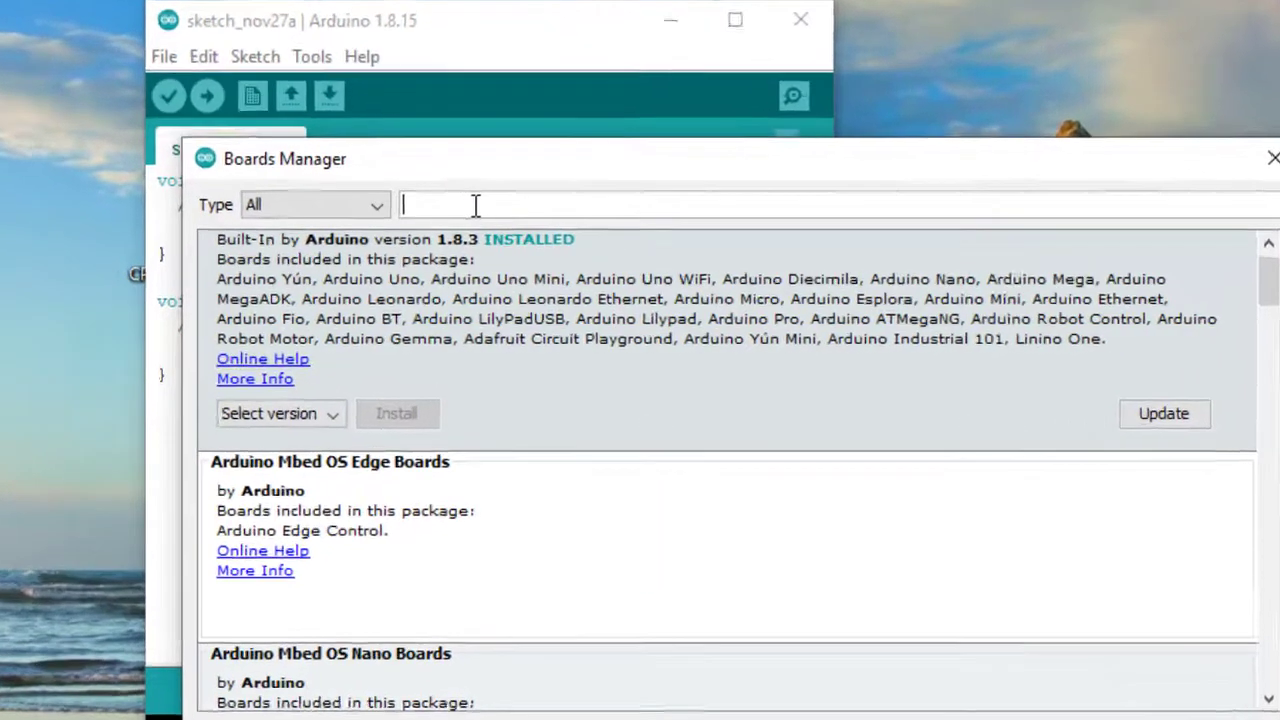
{"action": "type", "text": "esp"}
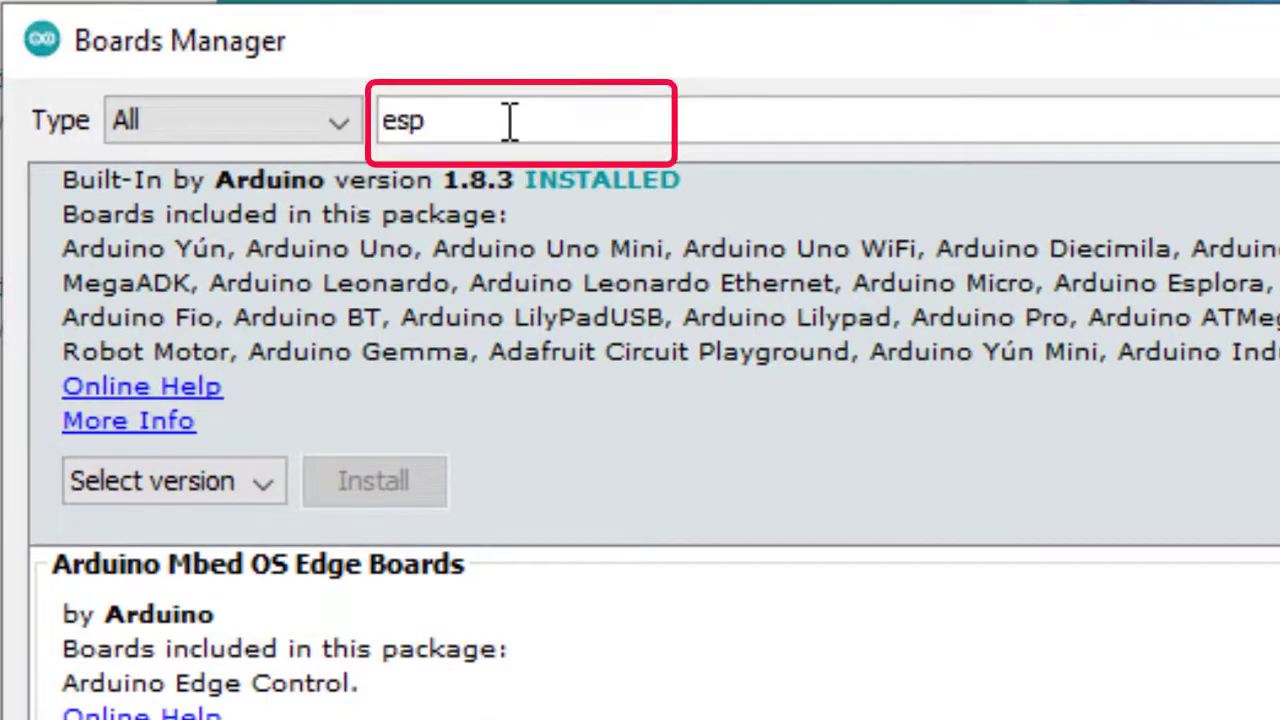
{"action": "type", "text": "8266"}
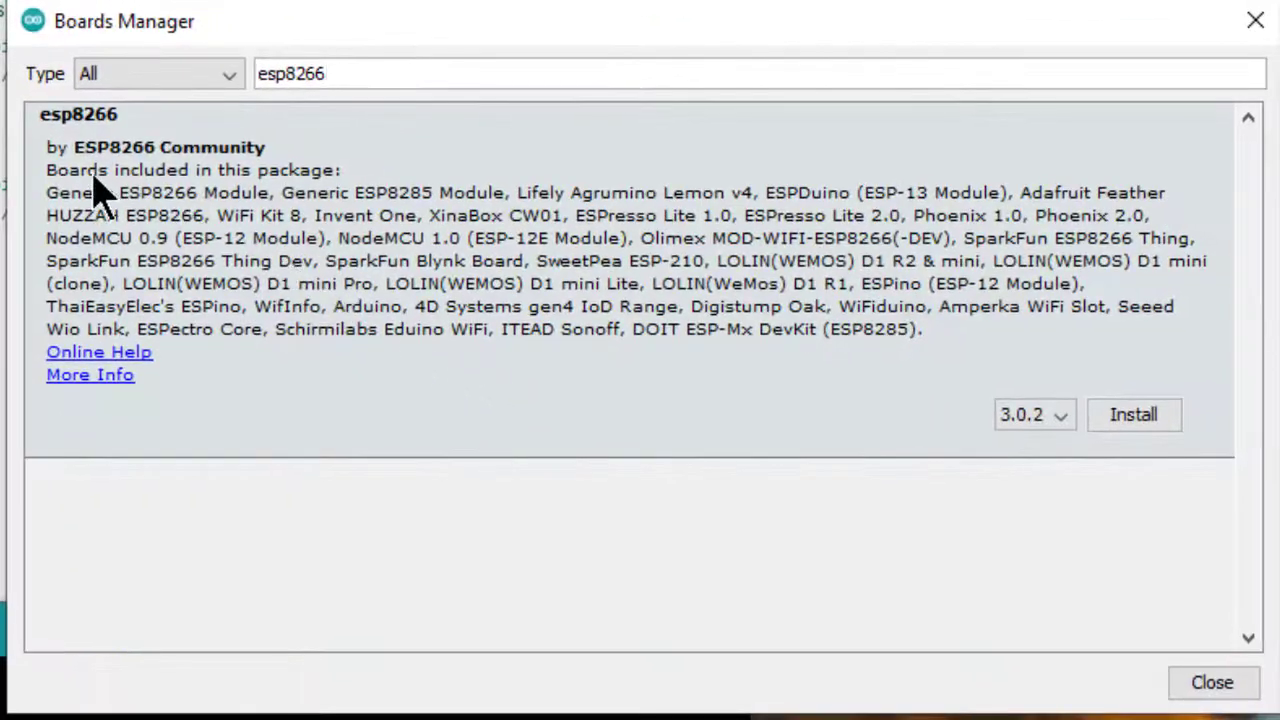
Install the esp8266 package by ESP8266 Community, version 3.0.2.
{"action": "left_click", "coordinate": [1145, 418]}
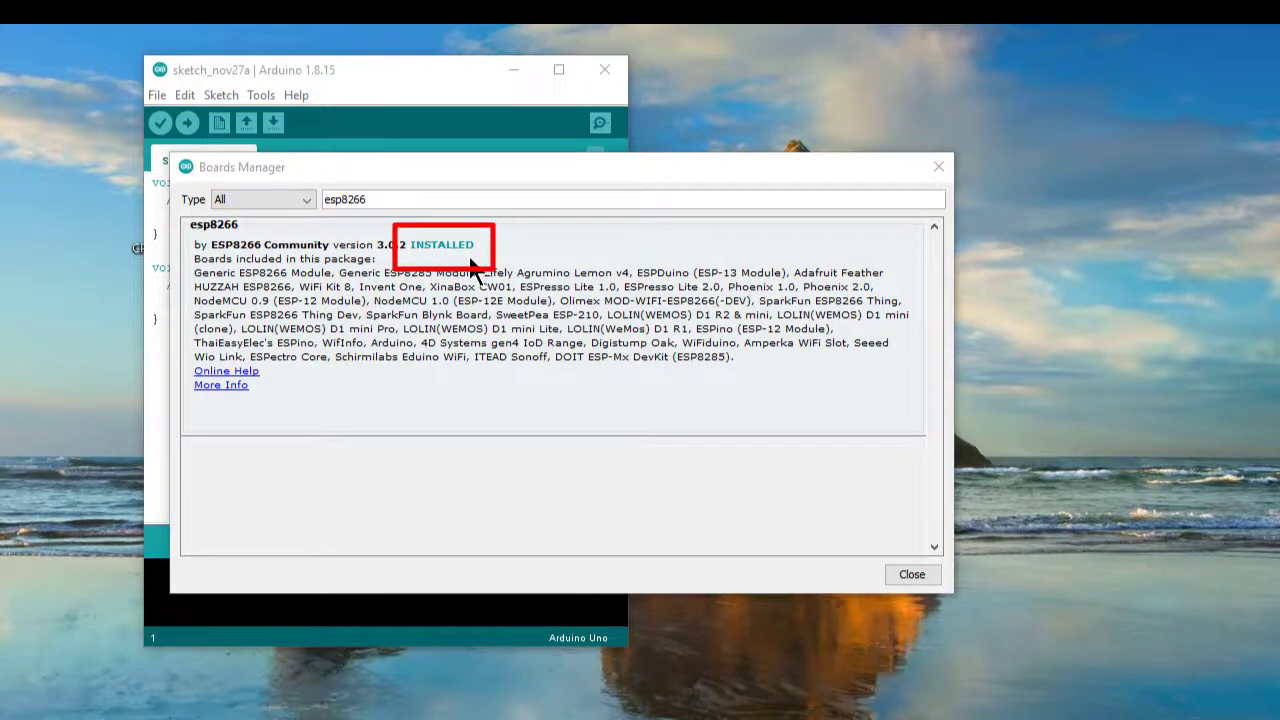
Close Boards Manager and set the target board to NodeMCU 1.0 (ESP-12E Module).
{"action": "left_click", "coordinate": [910, 576]}
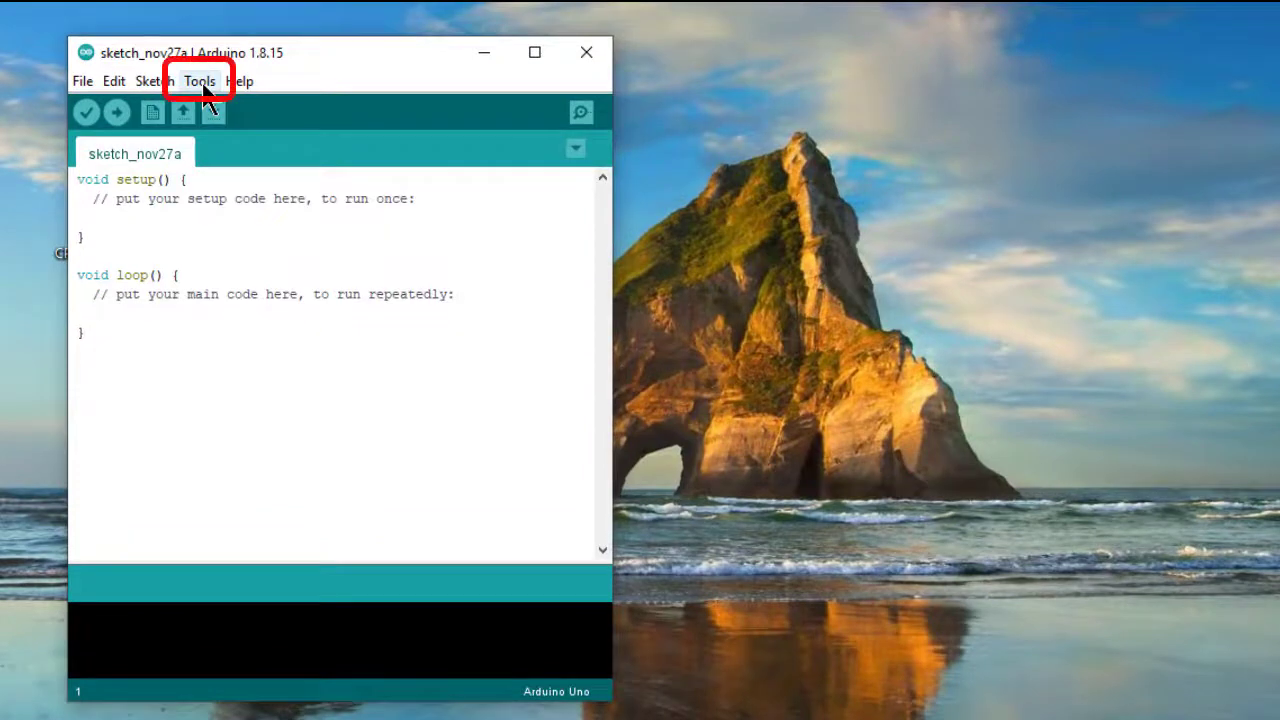
{"action": "left_click", "coordinate": [203, 86]}
{"action": "mouse_move", "coordinate": [282, 303]}
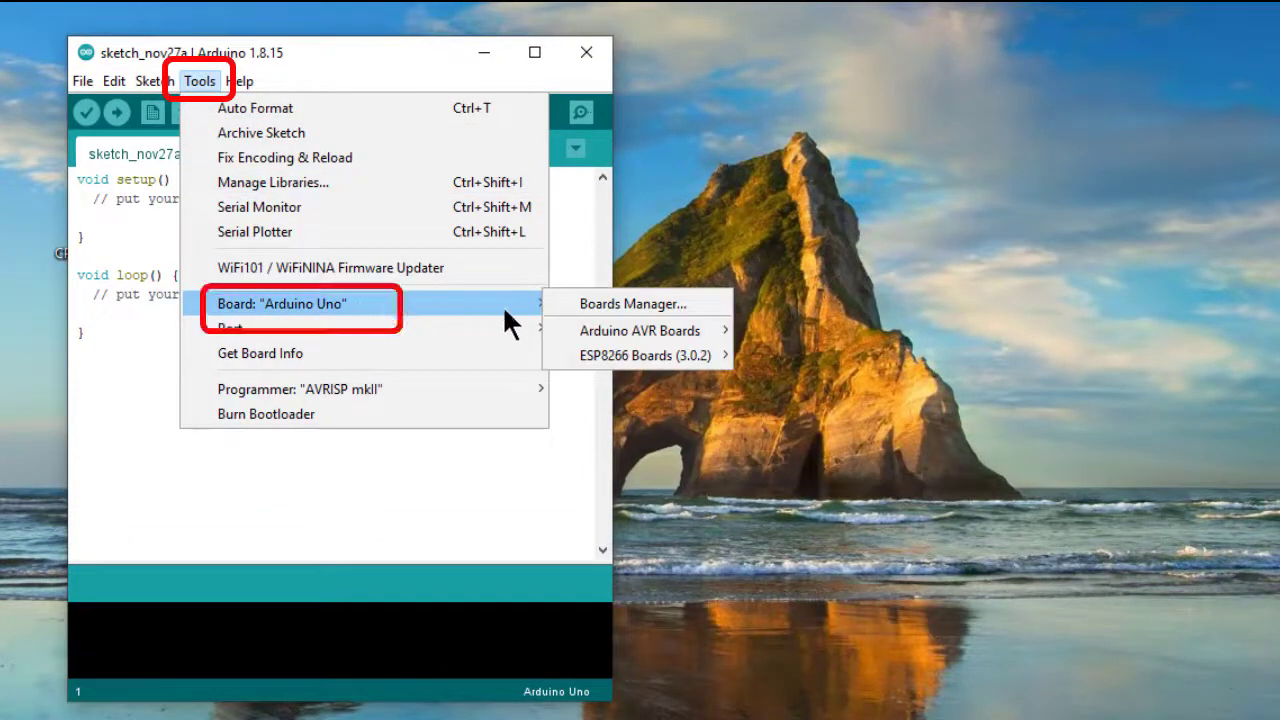
{"action": "mouse_move", "coordinate": [645, 355]}
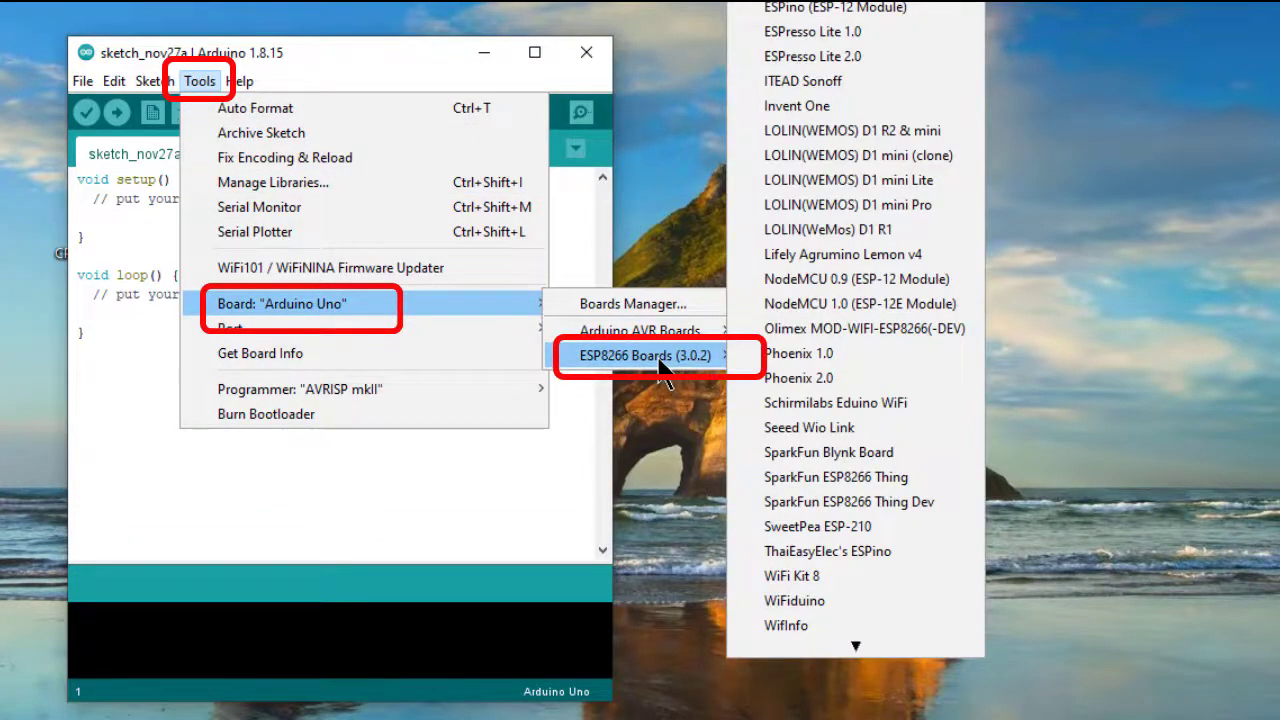
{"action": "left_click", "coordinate": [836, 305]}
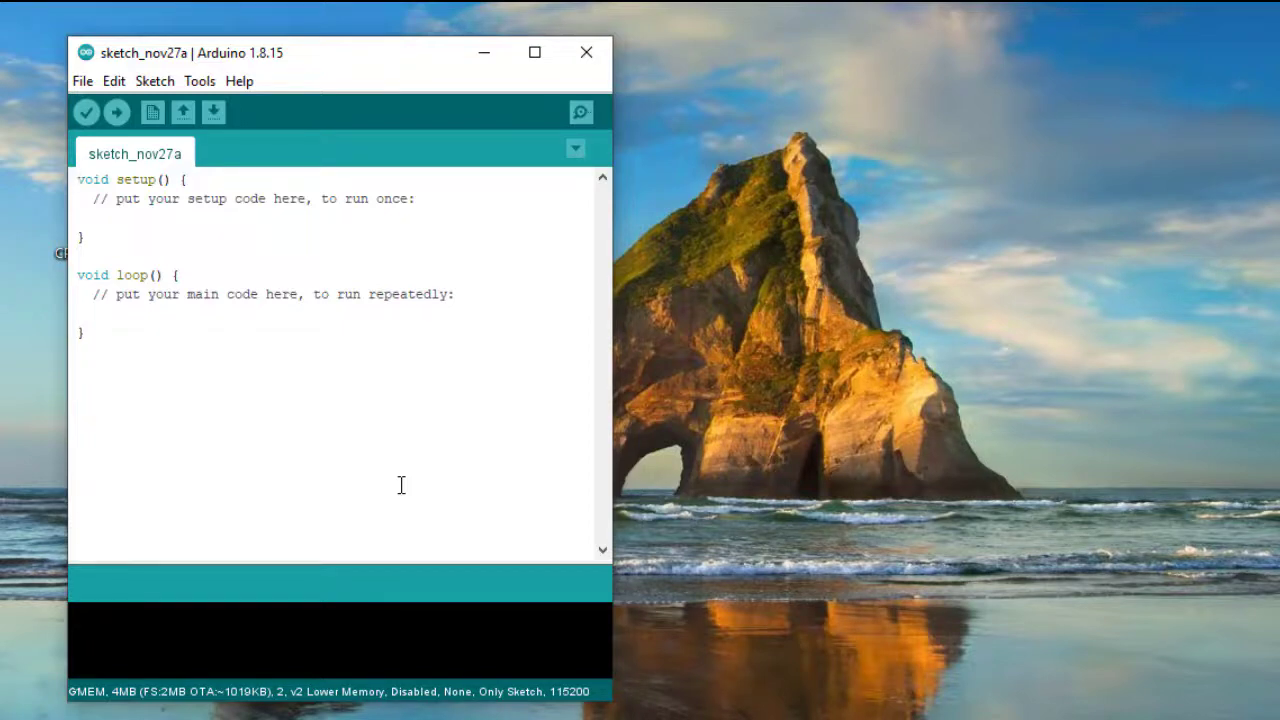
Load the built-in Blink example from File > Examples > 01.Basics.
{"action": "left_click", "coordinate": [84, 84]}
{"action": "left_click", "coordinate": [146, 206]}
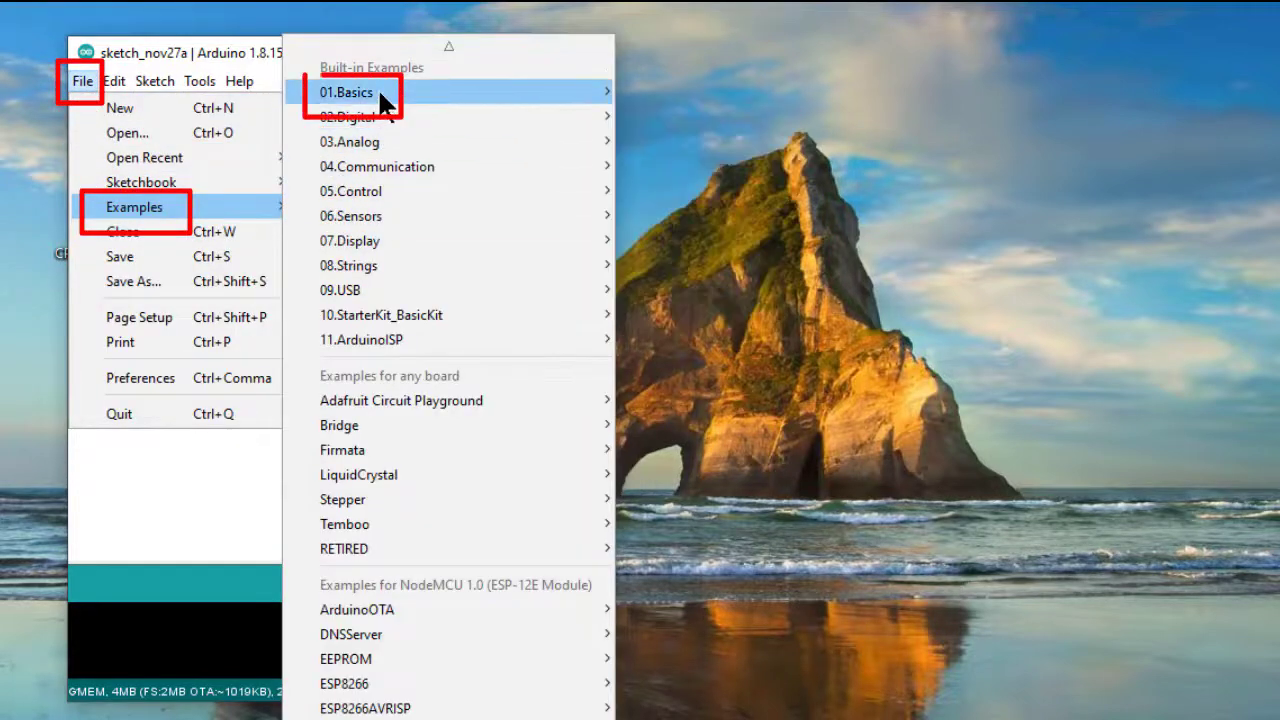
{"action": "mouse_move", "coordinate": [350, 92]}
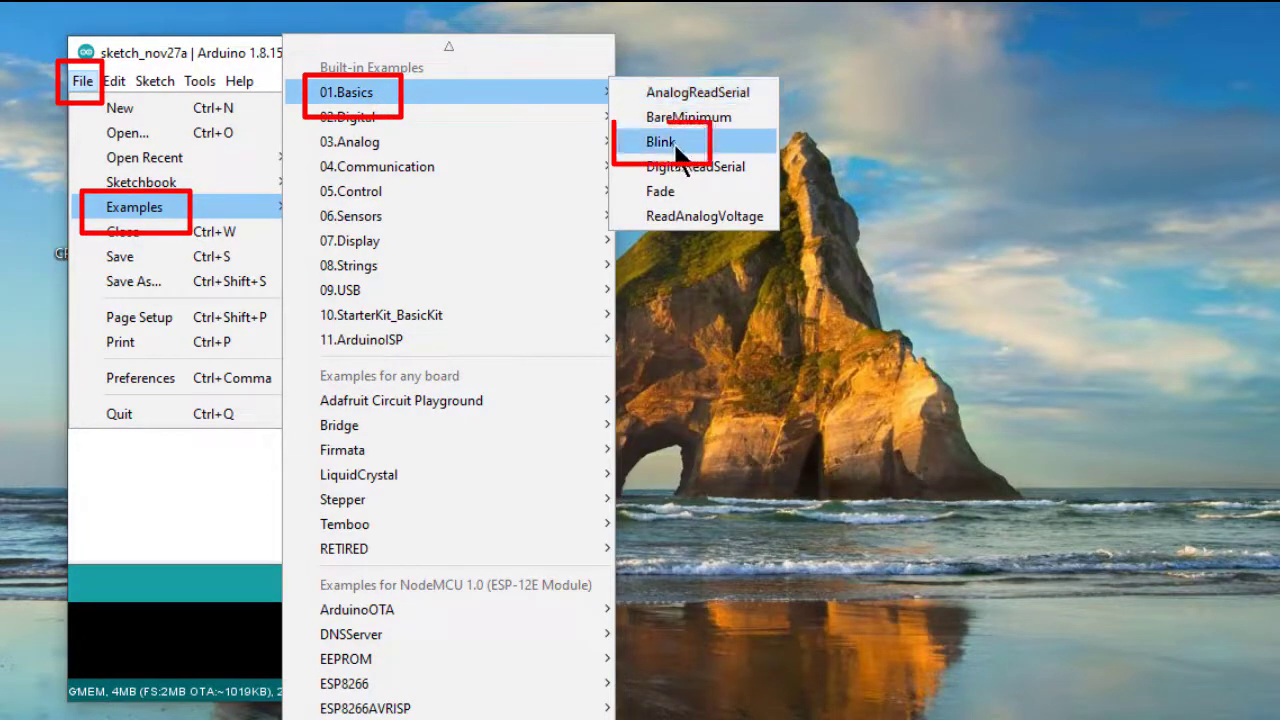
{"action": "left_click", "coordinate": [673, 141]}
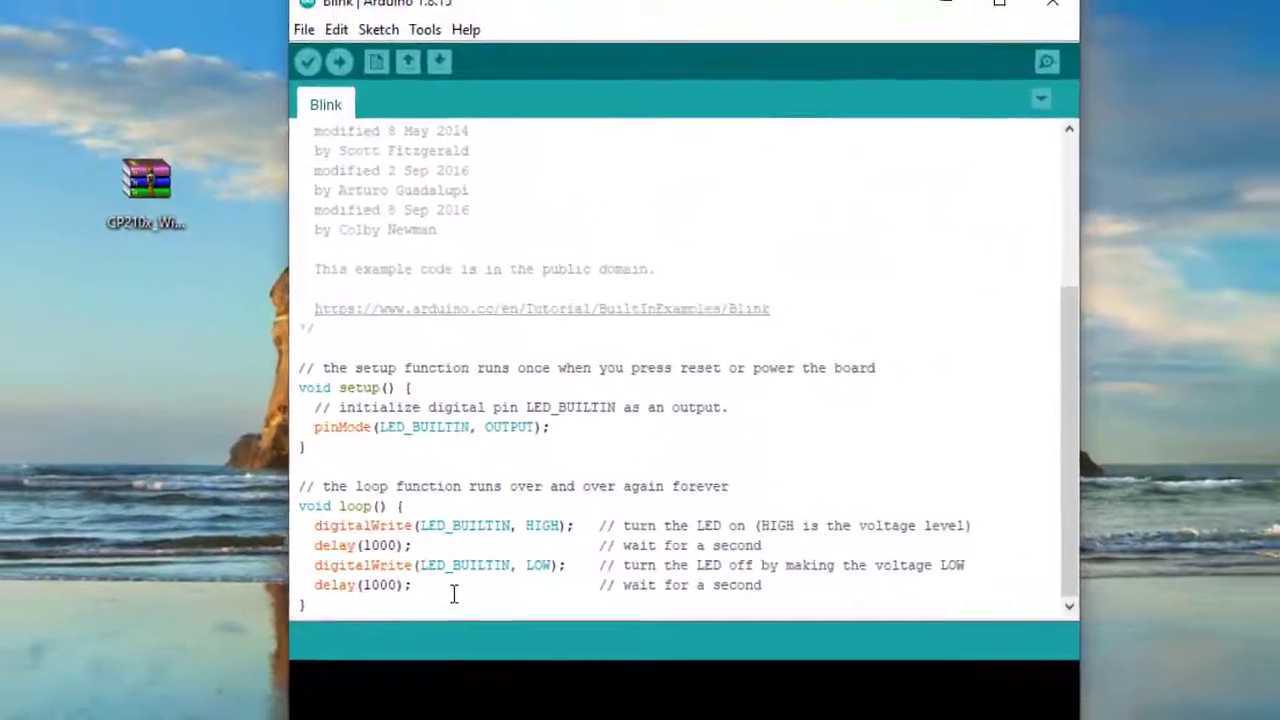
{"action": "scroll", "coordinate": [492, 423], "scroll_direction": "up", "scroll_amount": 1}
{"action": "scroll", "coordinate": [492, 423], "scroll_direction": "up", "scroll_amount": 3}
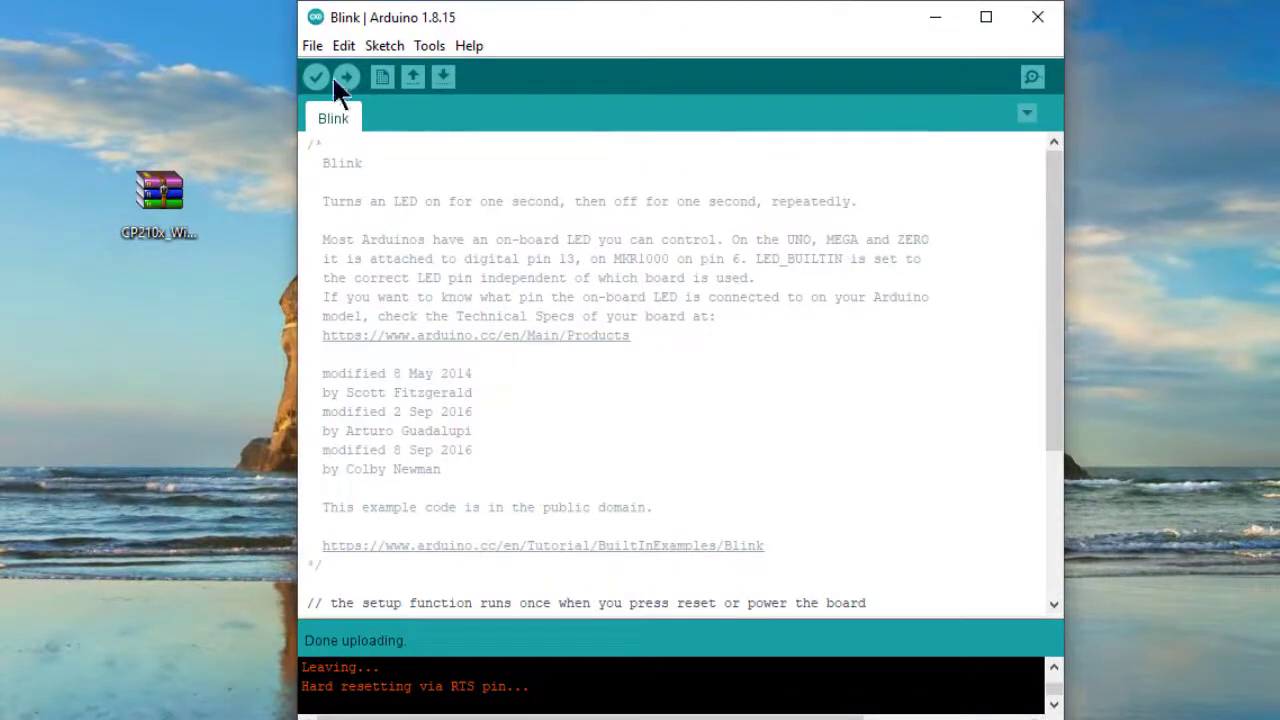
Select COM4 as the upload port for the NodeMCU board.
{"action": "left_click", "coordinate": [437, 50]}
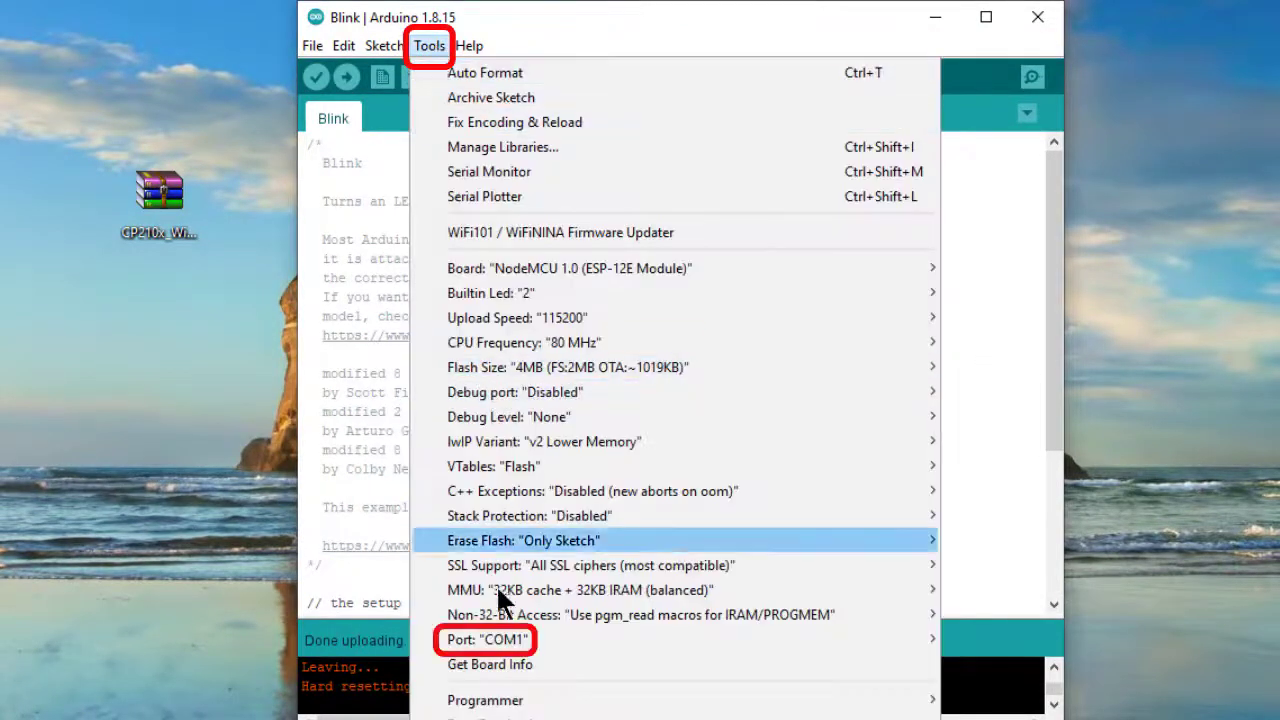
{"action": "mouse_move", "coordinate": [488, 639]}
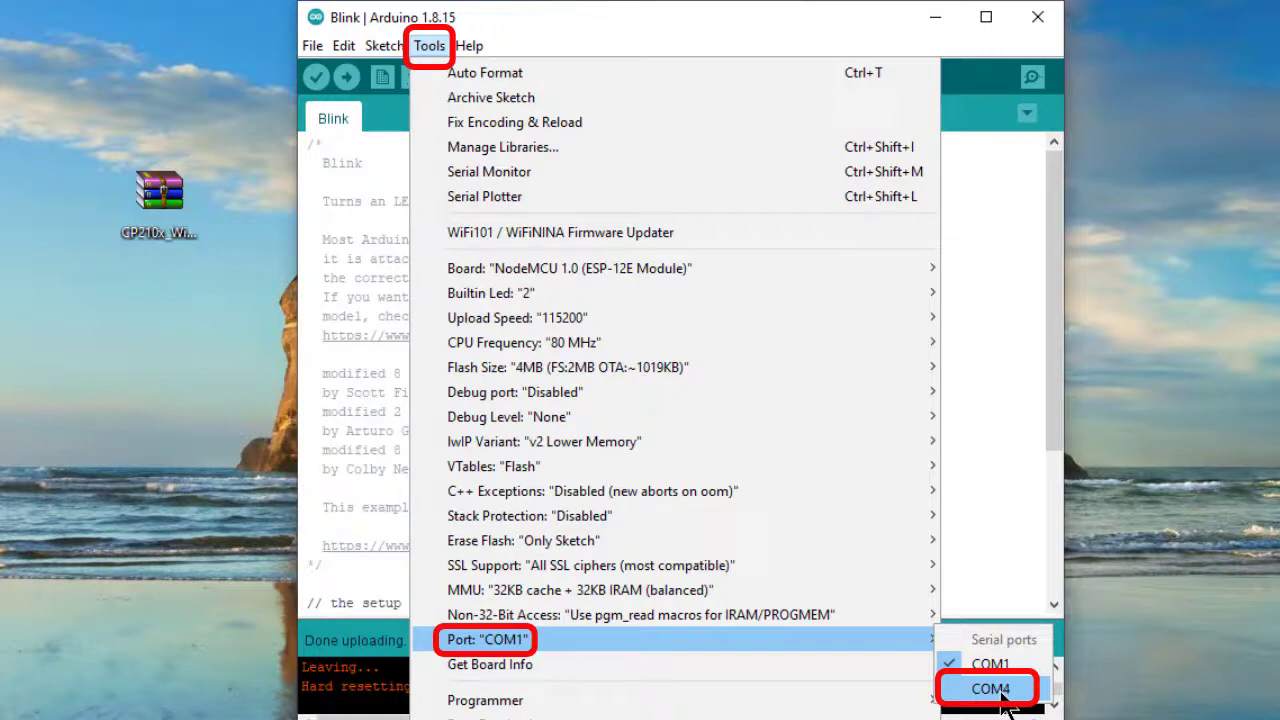
{"action": "left_click", "coordinate": [1000, 694]}
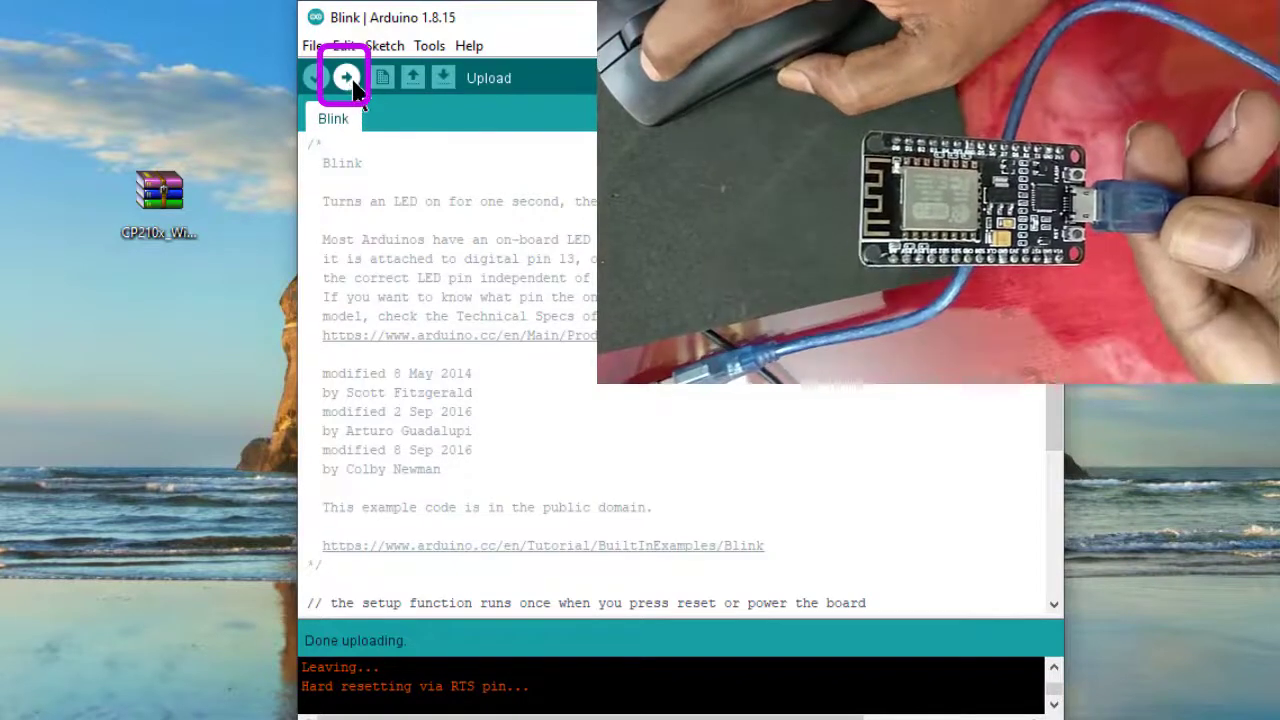
Compile and upload the Blink sketch to the NodeMCU on COM4.
{"action": "left_click", "coordinate": [347, 80]}
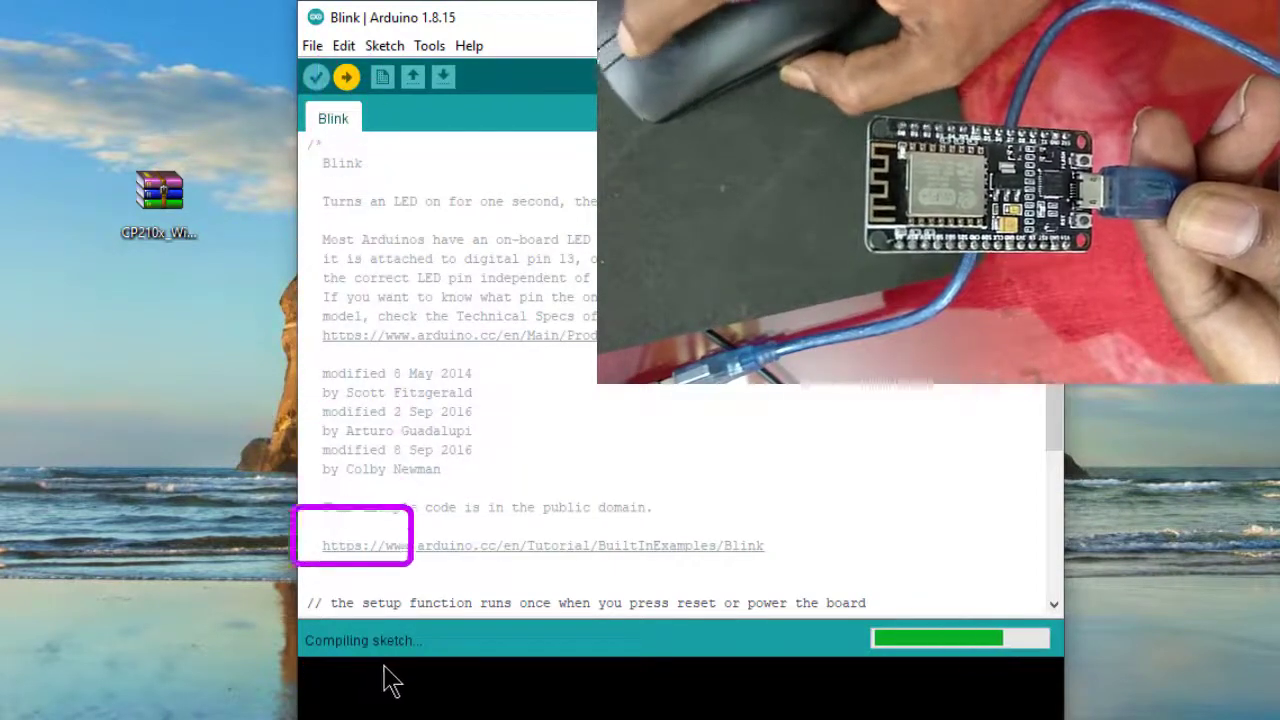